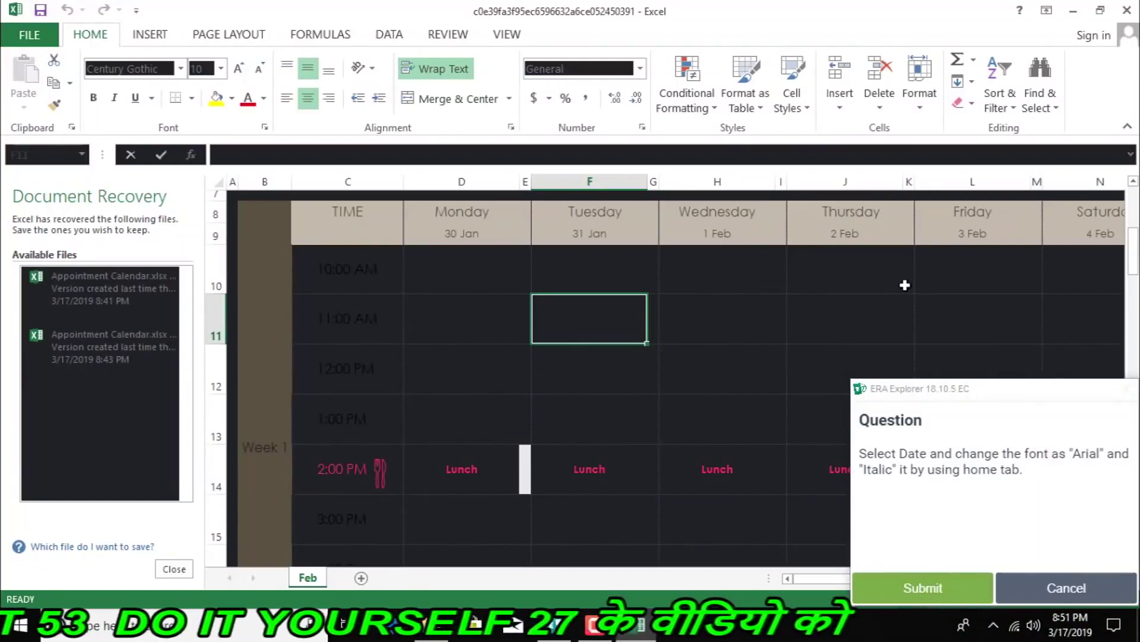
Format the month cell N2 in the calendar header with the Arial font and italics, and submit the answer.
{"action": "scroll", "coordinate": [904, 285], "scroll_direction": "up", "scroll_amount": 2}
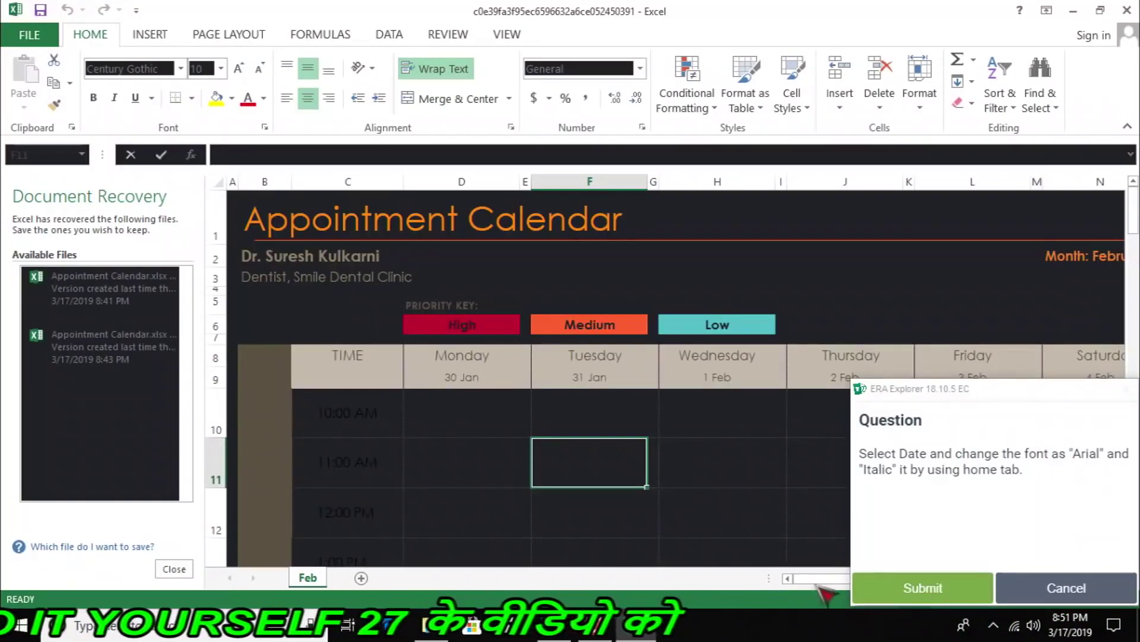
{"action": "left_click_drag", "start_coordinate": [850, 578], "coordinate": [869, 582]}
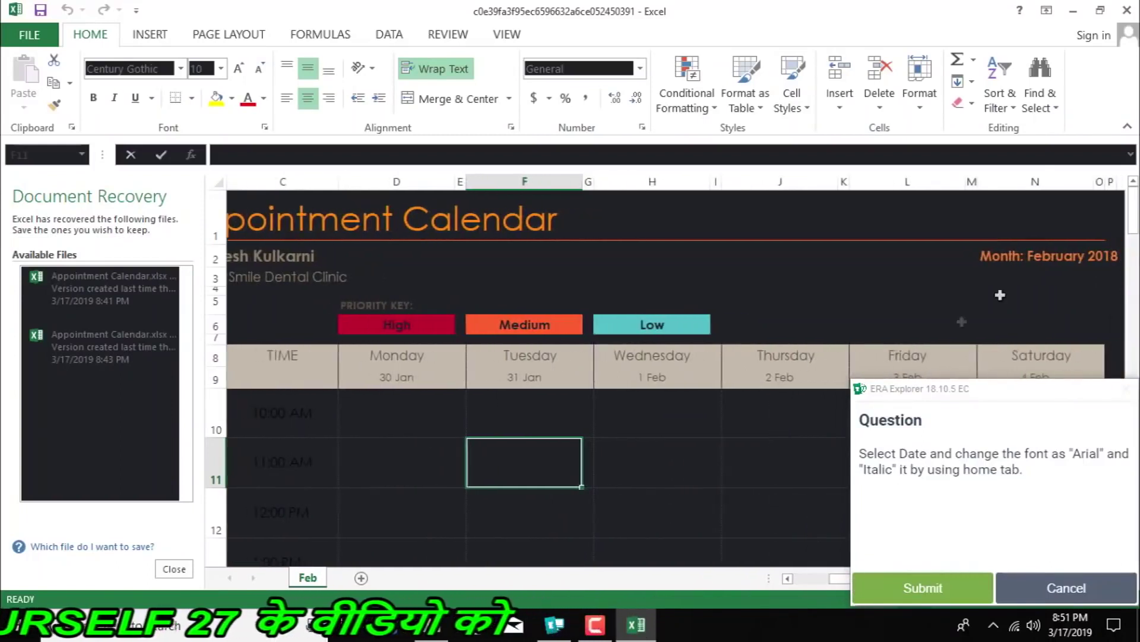
{"action": "left_click", "coordinate": [1084, 255]}
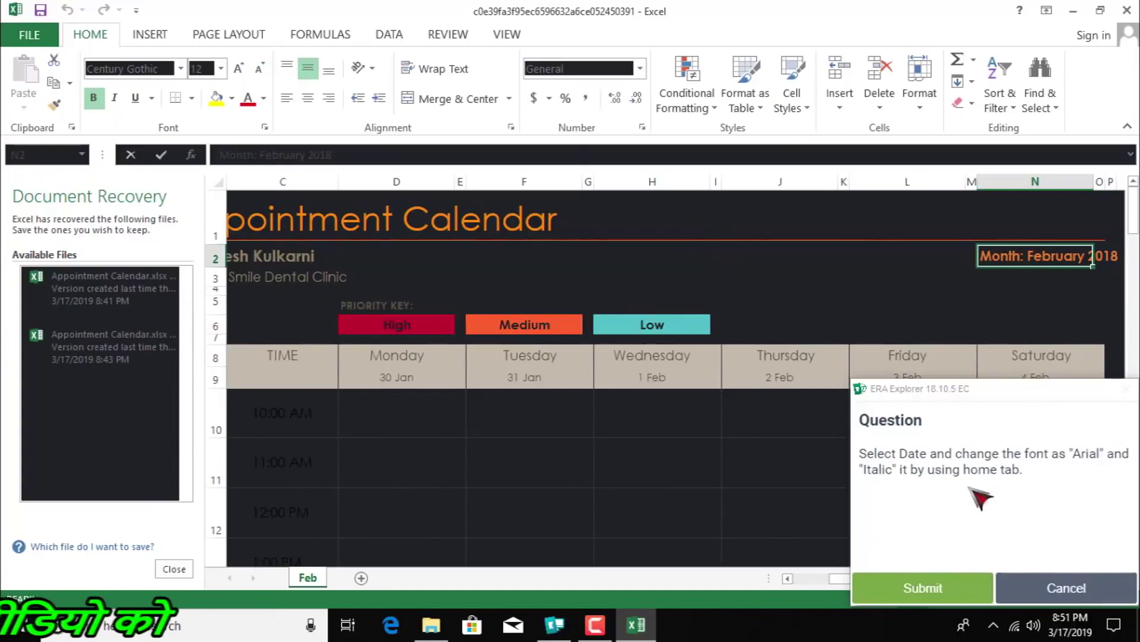
{"action": "left_click", "coordinate": [135, 68]}
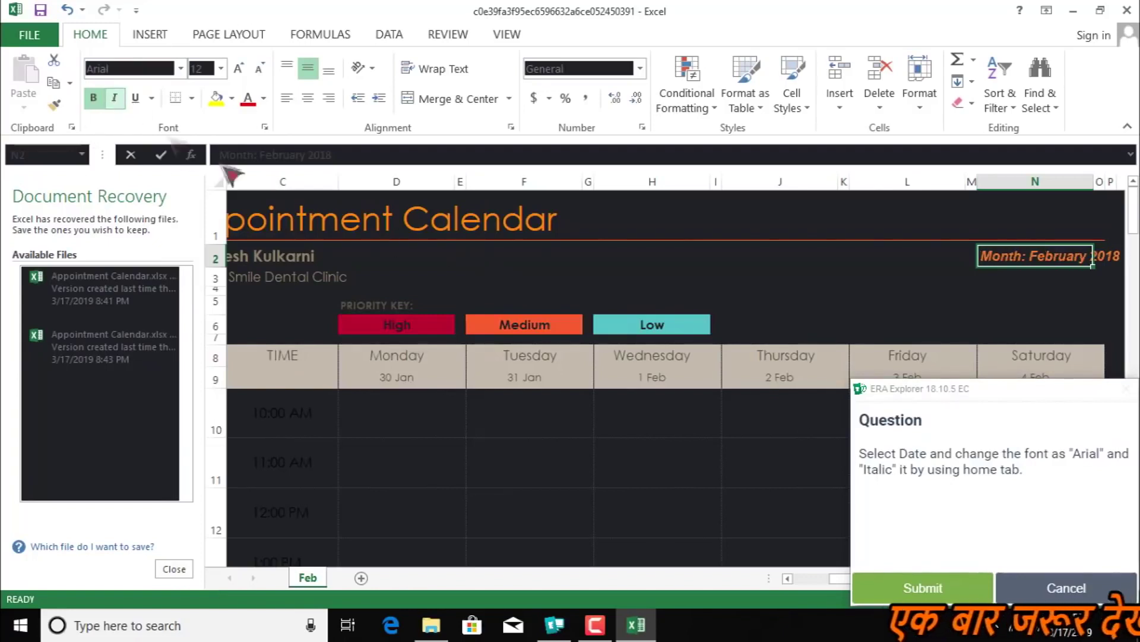
{"action": "left_click", "coordinate": [922, 588]}
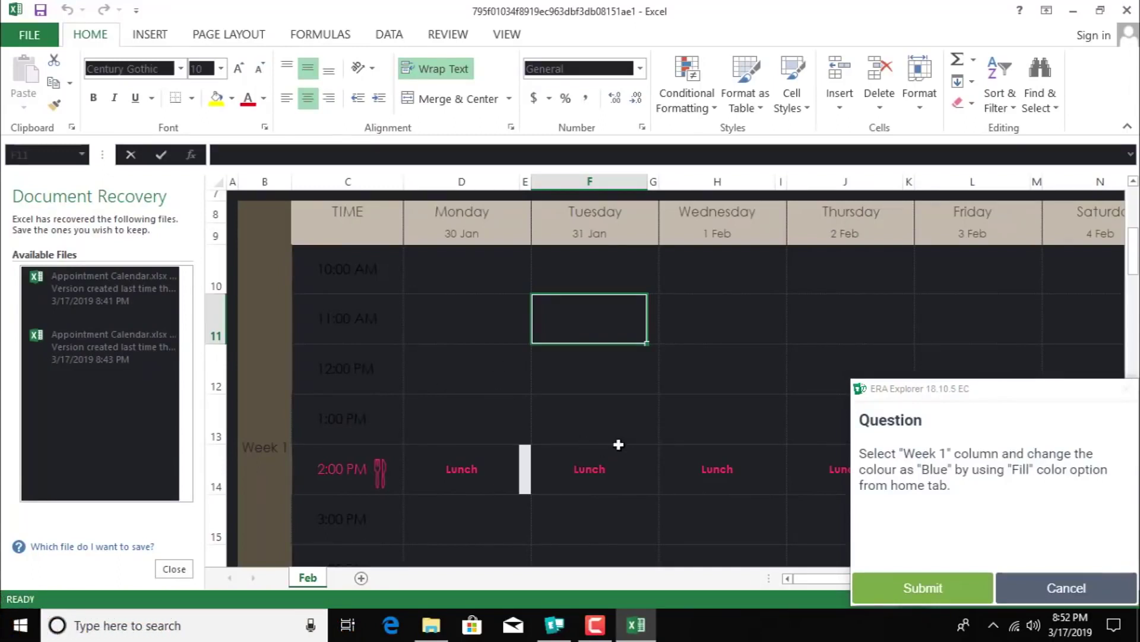
Fill the Saturday heading cell in row 8 with the standard Blue colour and submit the answer.
{"action": "scroll", "coordinate": [583, 274], "scroll_direction": "up", "scroll_amount": 2}
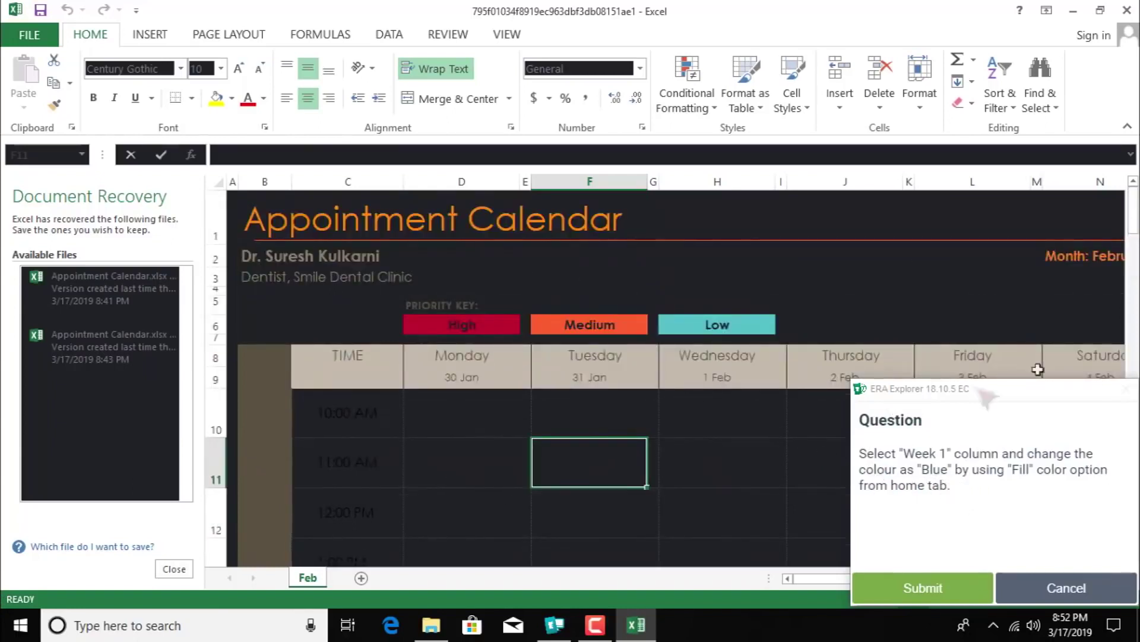
{"action": "left_click", "coordinate": [1106, 363]}
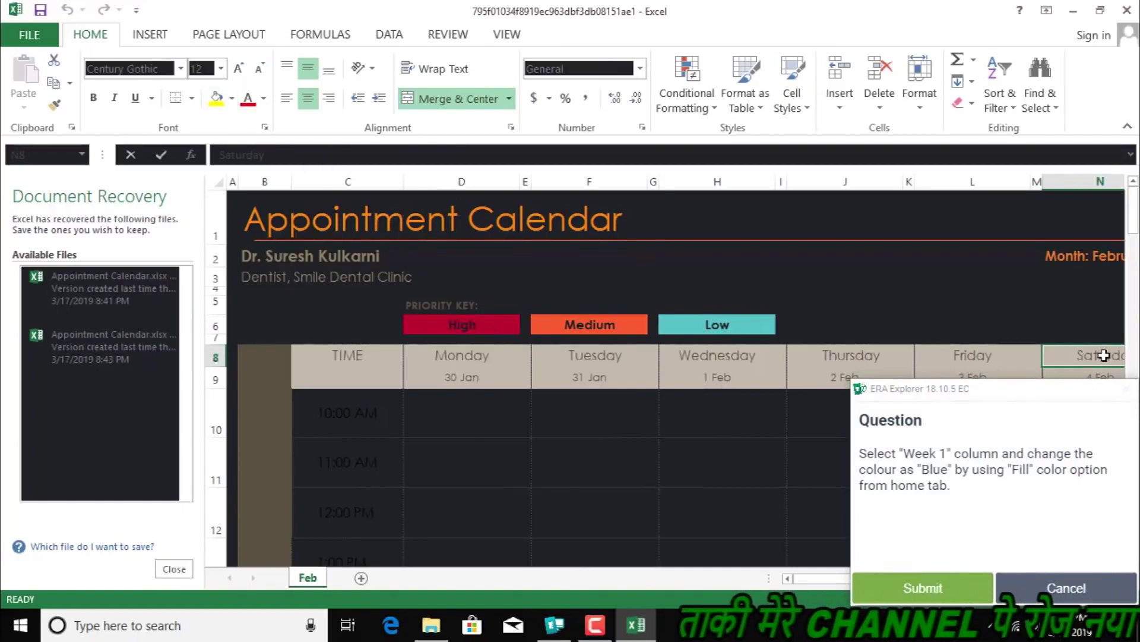
{"action": "left_click", "coordinate": [232, 98]}
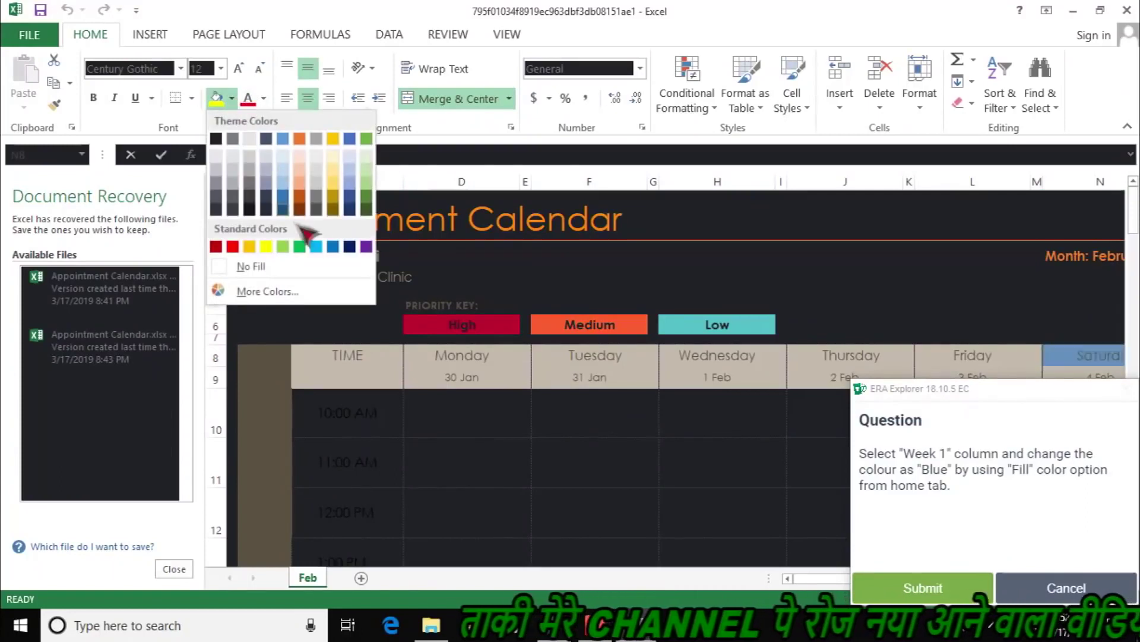
{"action": "left_click", "coordinate": [333, 246]}
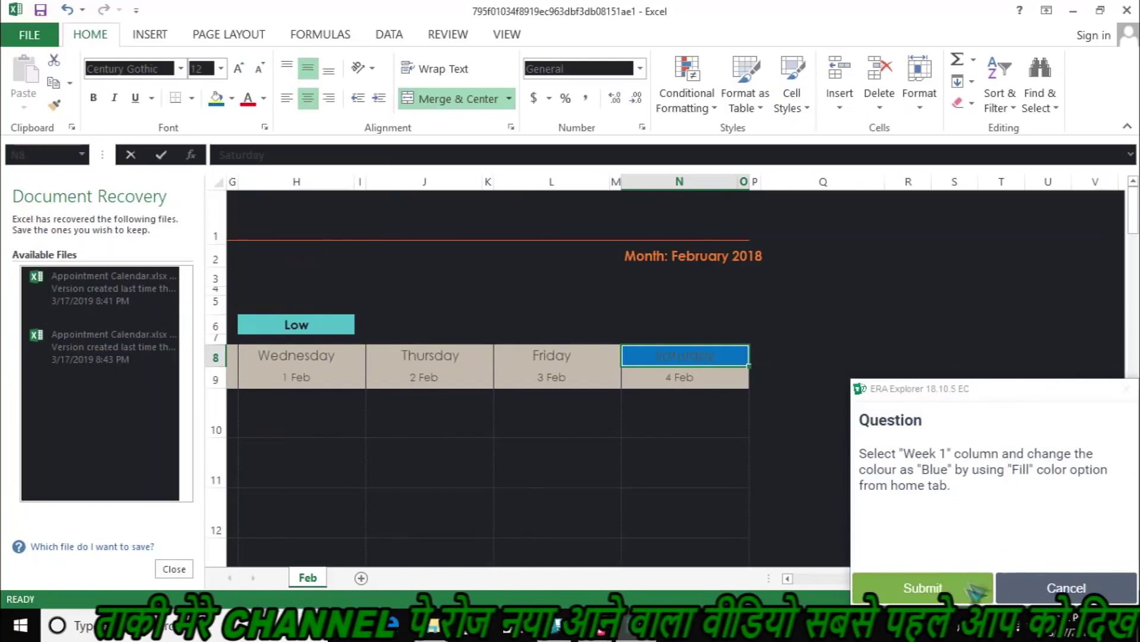
{"action": "left_click", "coordinate": [927, 588]}
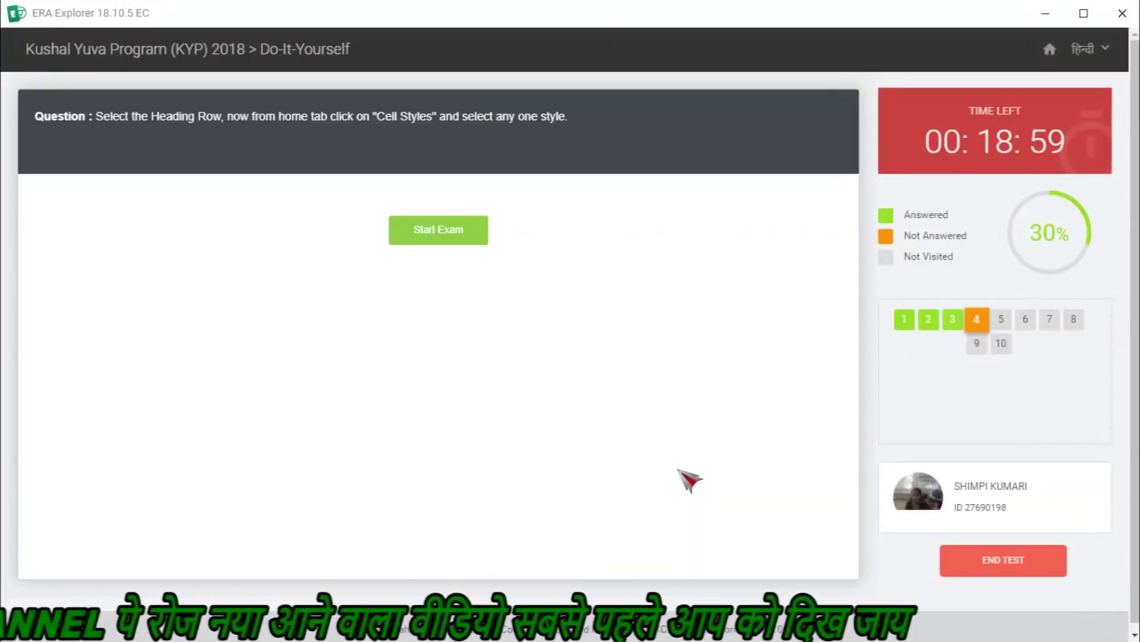
Start the fourth exam question, apply the Input cell style to cell C1 in the title row, and submit the answer.
{"action": "left_click", "coordinate": [461, 240]}
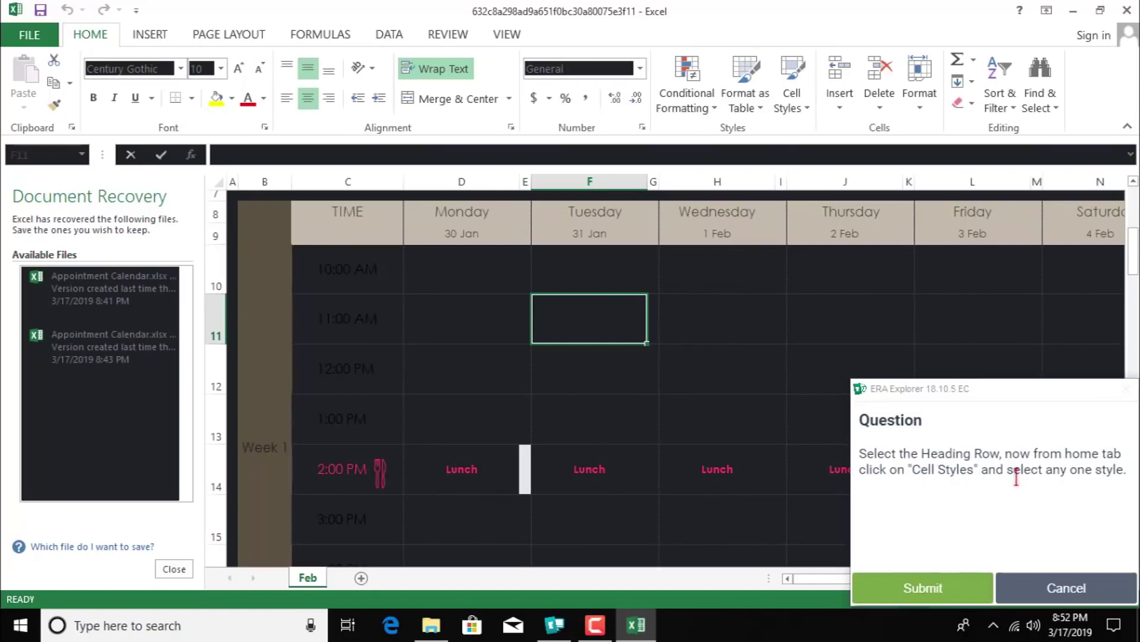
{"action": "scroll", "coordinate": [561, 276], "scroll_direction": "up", "scroll_amount": 2}
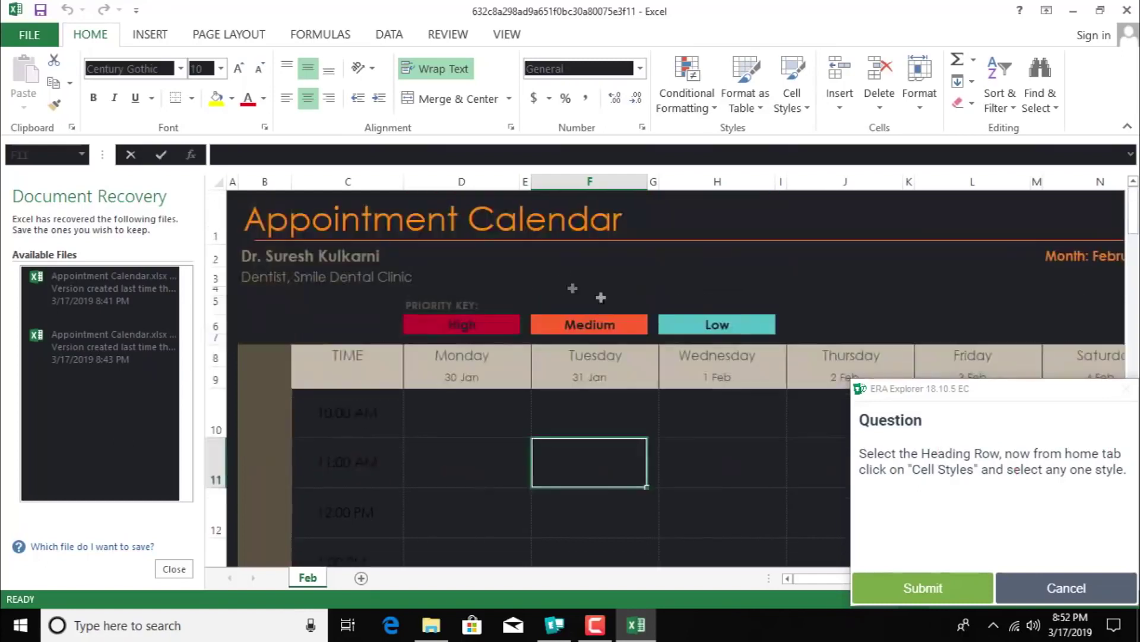
{"action": "left_click", "coordinate": [369, 220]}
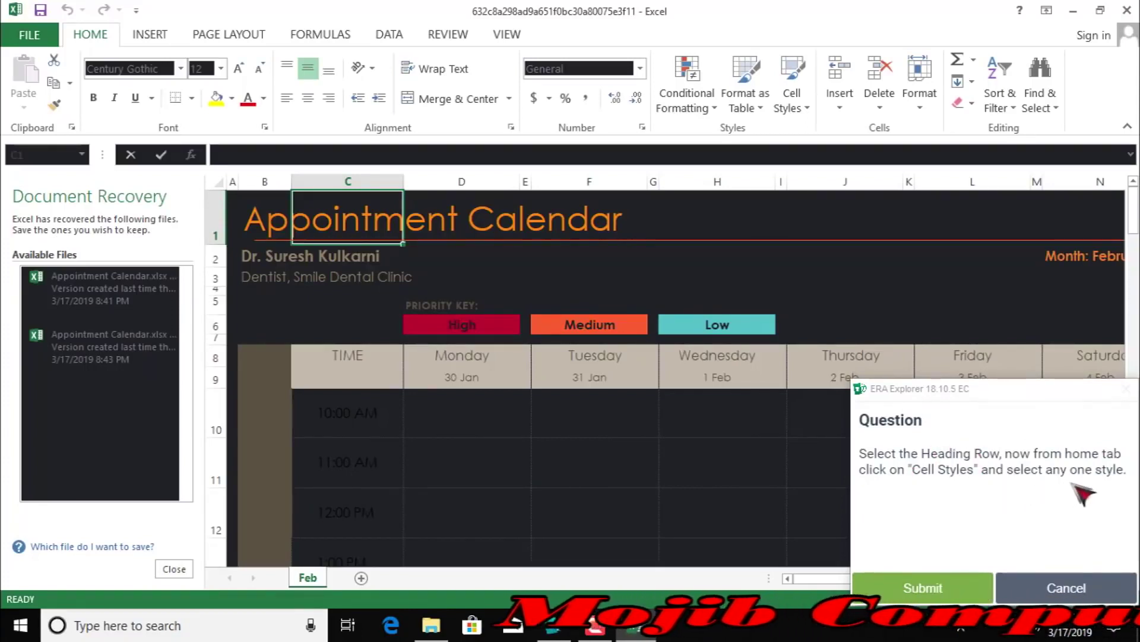
{"action": "left_click", "coordinate": [798, 99]}
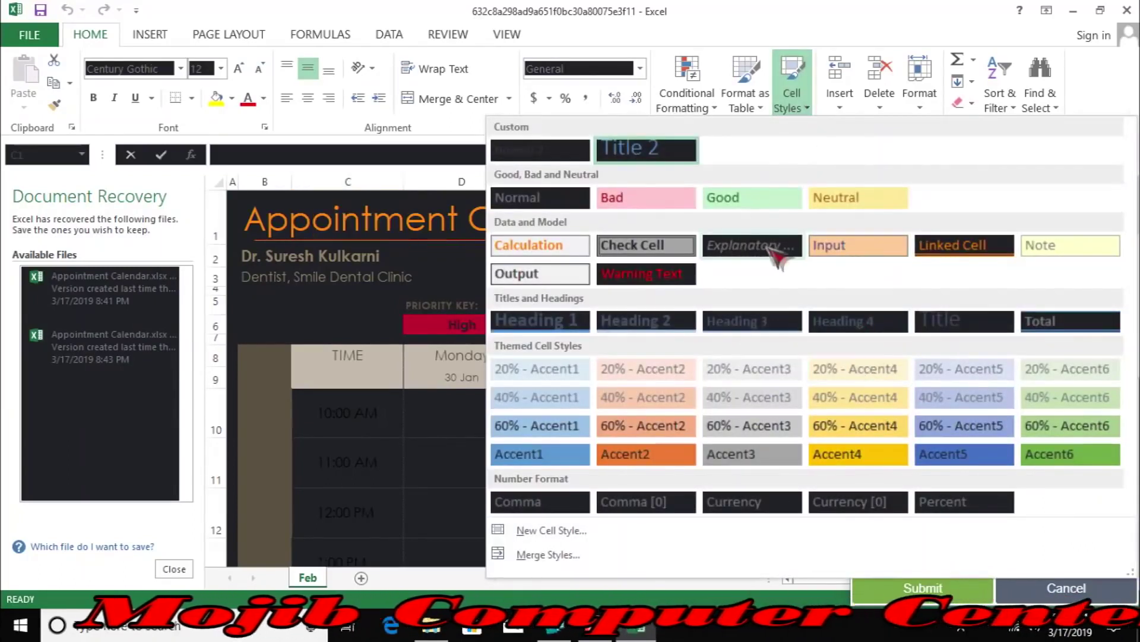
{"action": "left_click", "coordinate": [873, 248]}
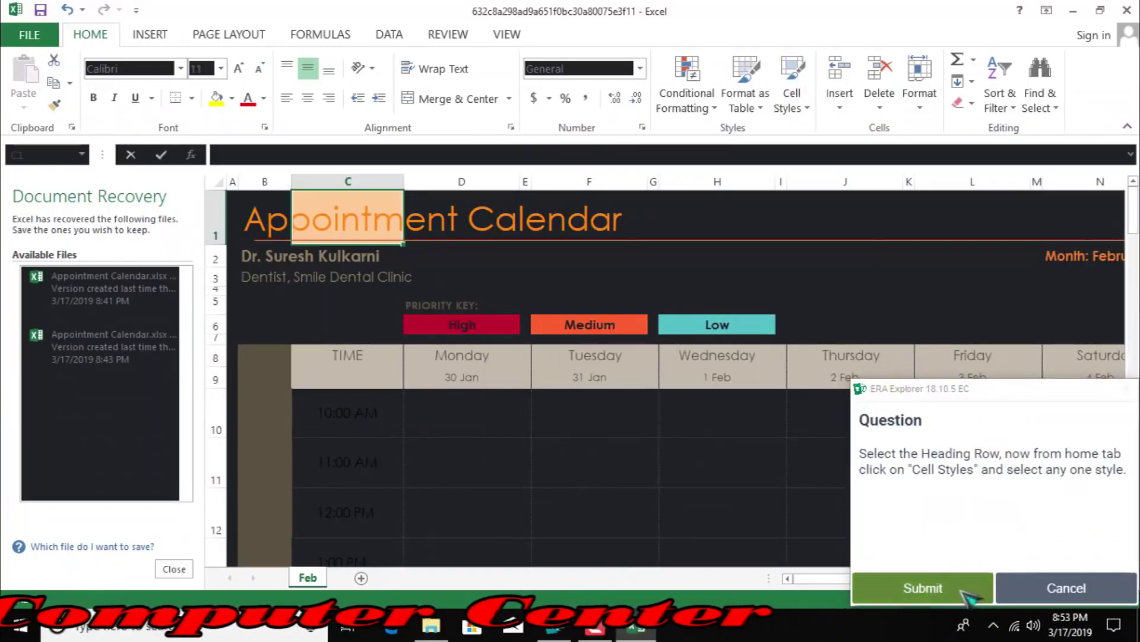
{"action": "left_click", "coordinate": [924, 588]}
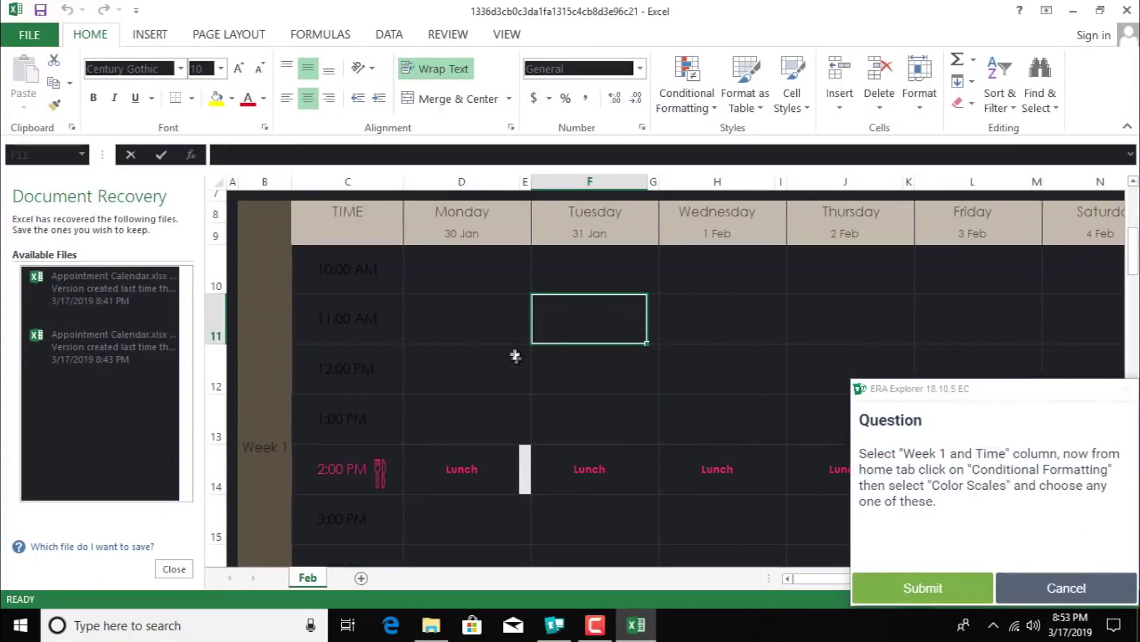
Apply a Color Scales conditional format to the TIME and Saturday heading cells together and submit the answer.
{"action": "left_click", "coordinate": [1110, 213]}
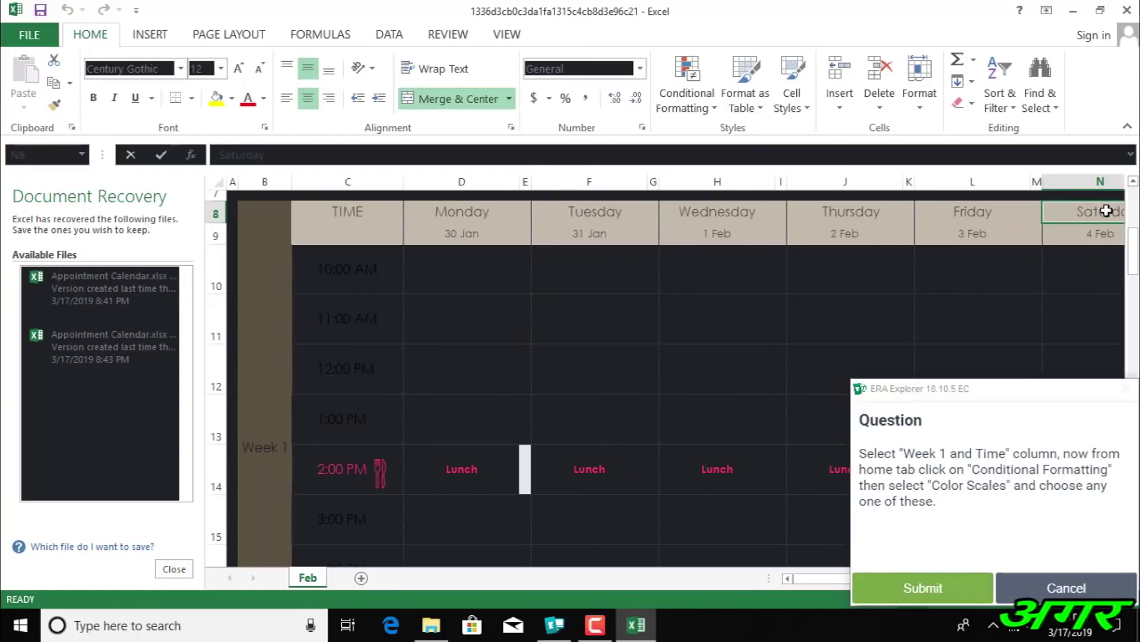
{"action": "left_click", "coordinate": [366, 273]}
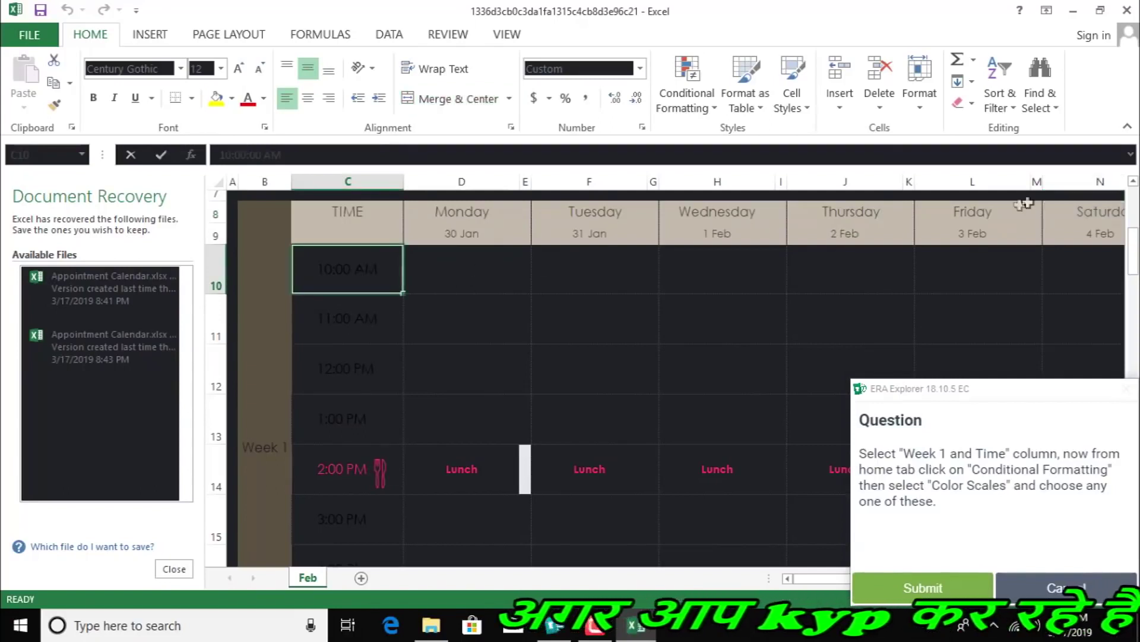
{"action": "left_click", "coordinate": [1095, 213]}
{"action": "left_click", "coordinate": [356, 220]}
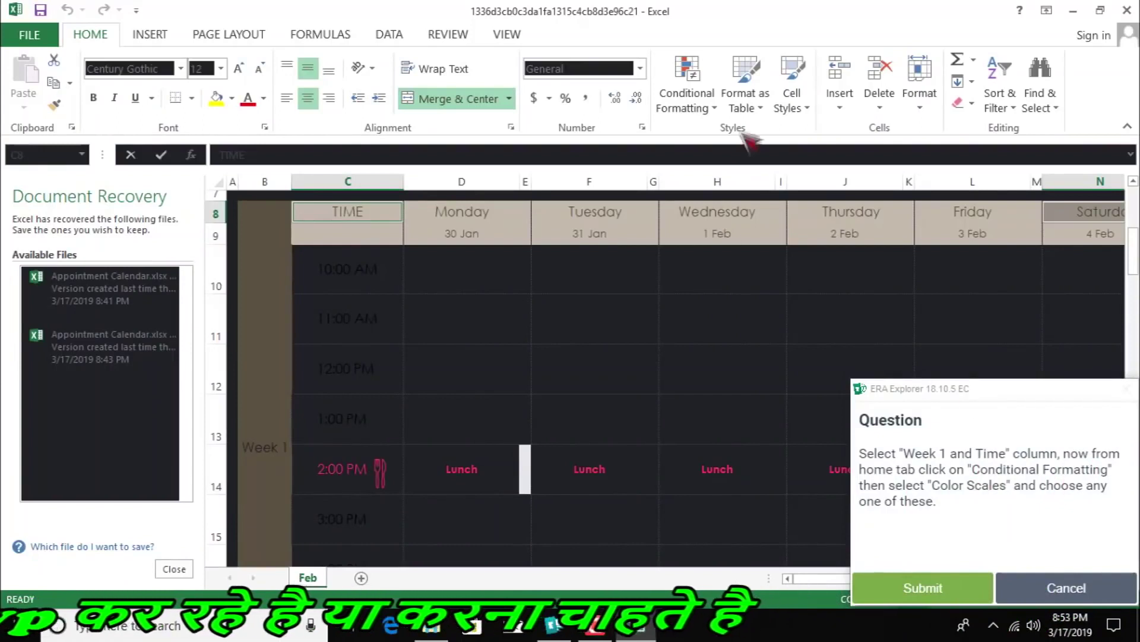
{"action": "left_click", "coordinate": [716, 107]}
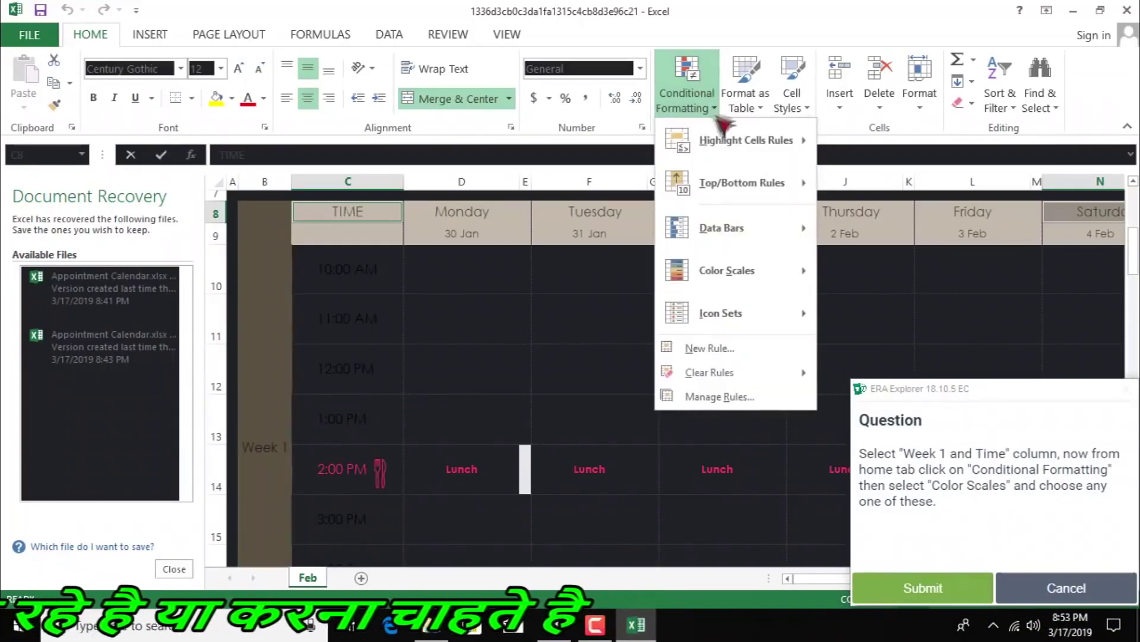
{"action": "mouse_move", "coordinate": [767, 275]}
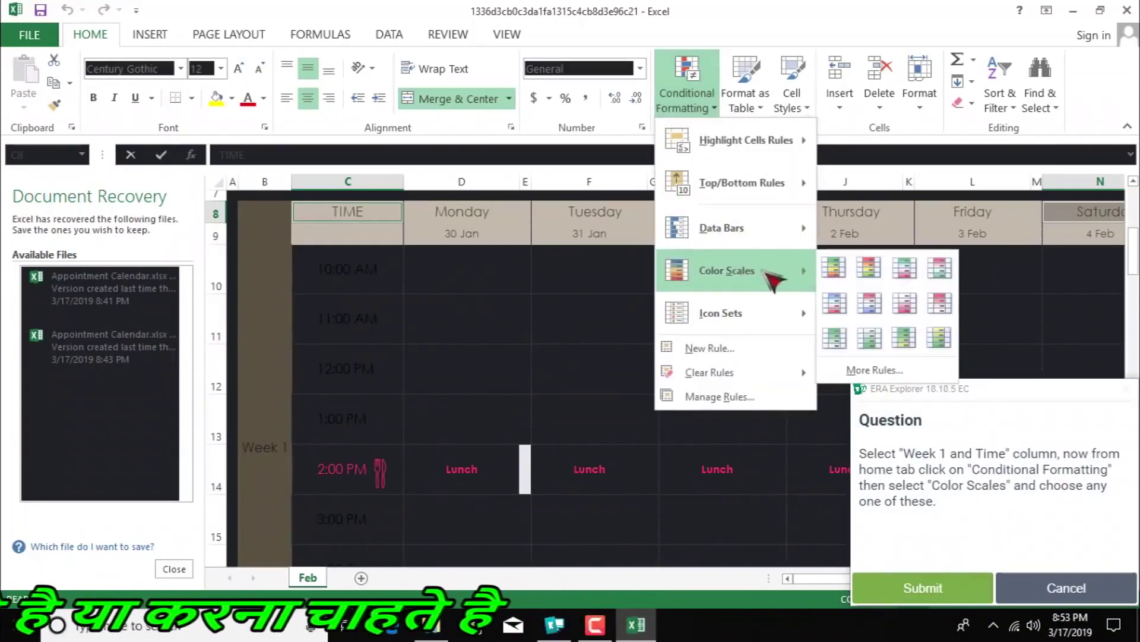
{"action": "left_click", "coordinate": [908, 324]}
{"action": "left_click", "coordinate": [906, 588]}
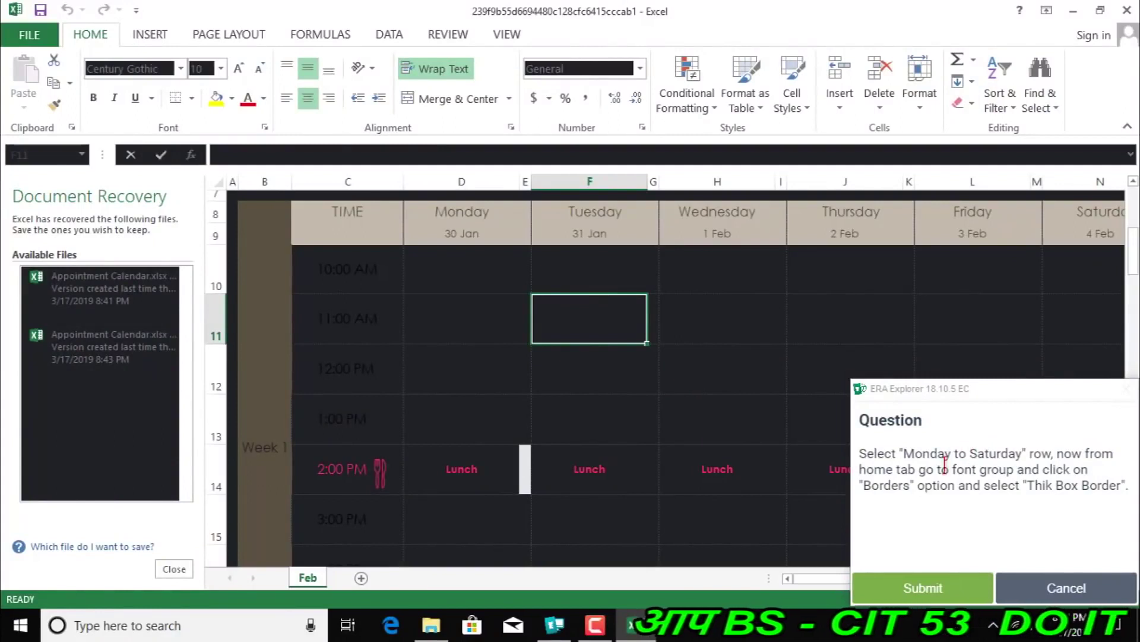
Apply a Thick Box Border to the Monday and Saturday heading cells in row 8 and submit the answer.
{"action": "left_click", "coordinate": [468, 211]}
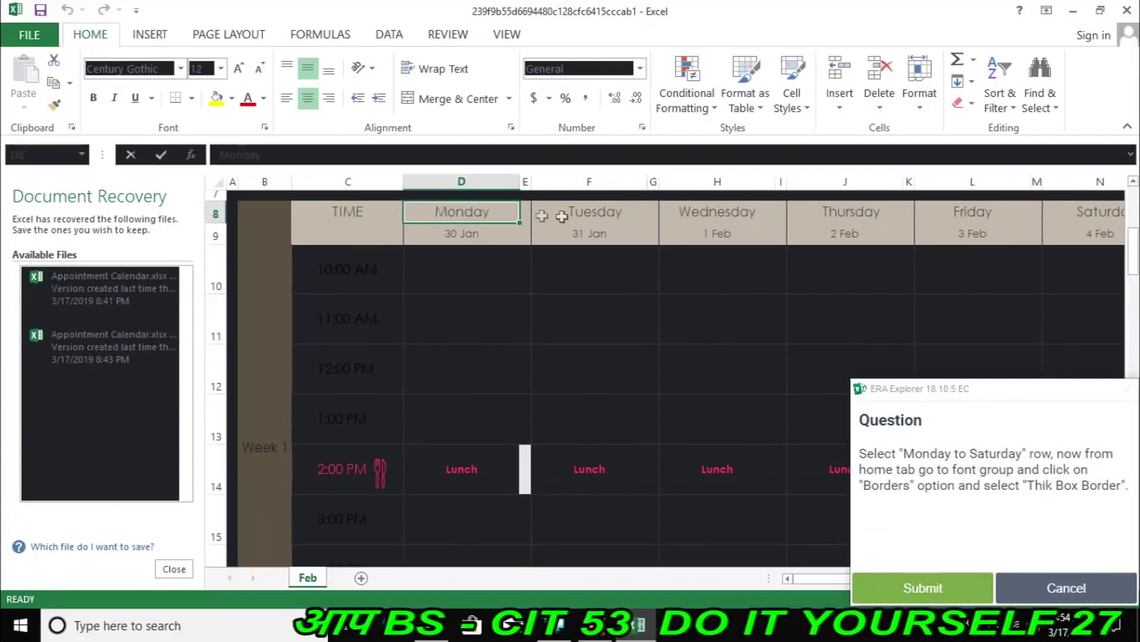
{"action": "left_click", "coordinate": [1095, 213], "text": "ctrl"}
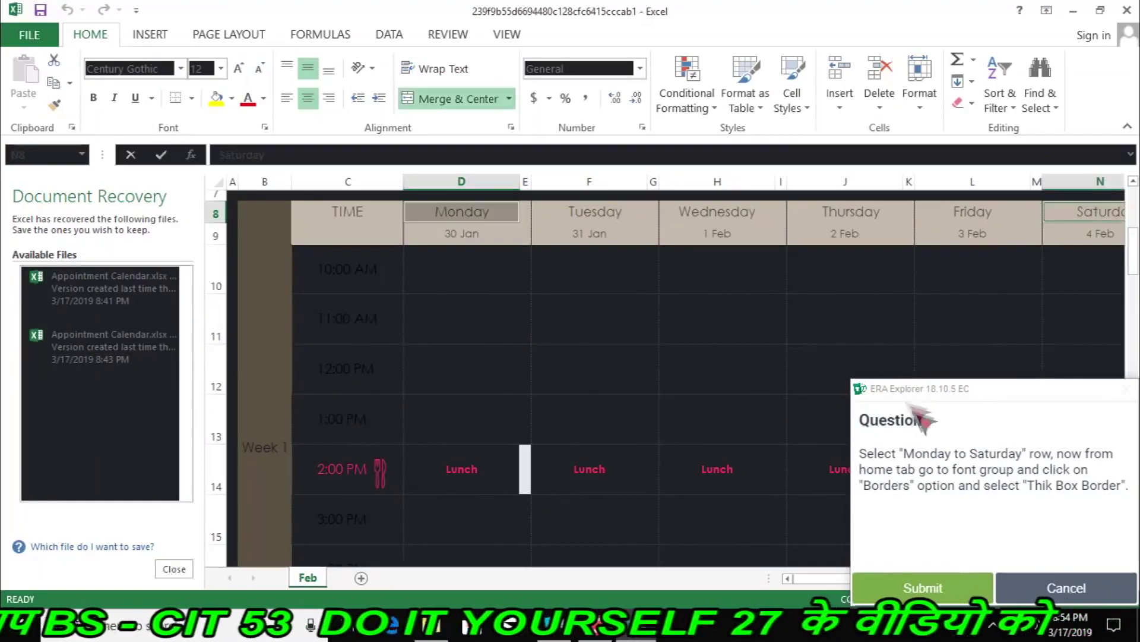
{"action": "left_click", "coordinate": [191, 98]}
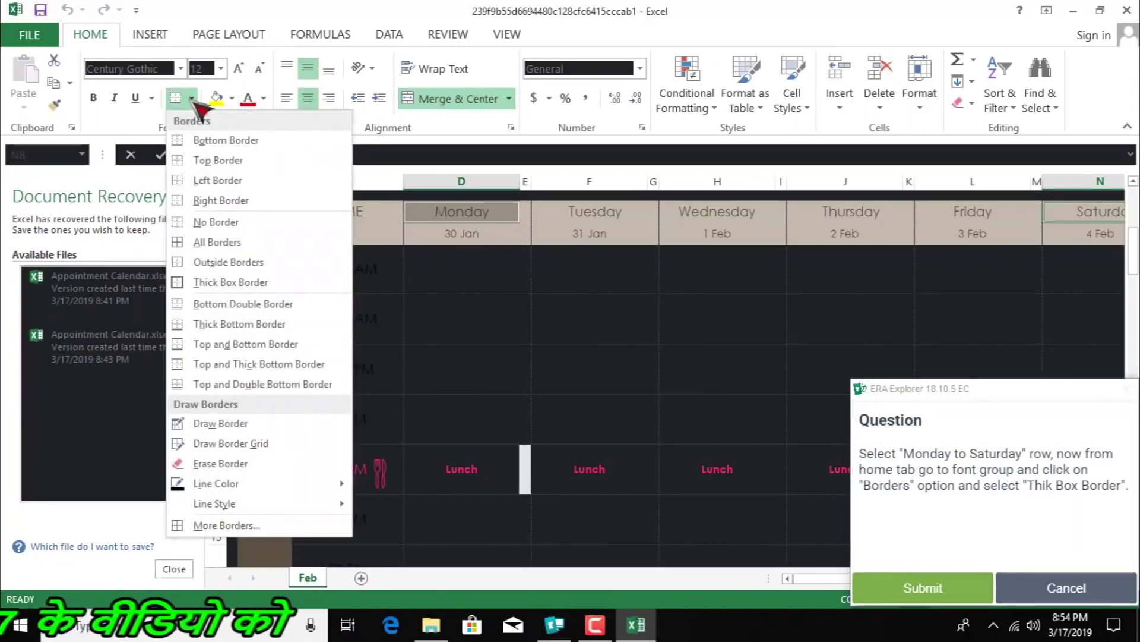
{"action": "left_click", "coordinate": [225, 283]}
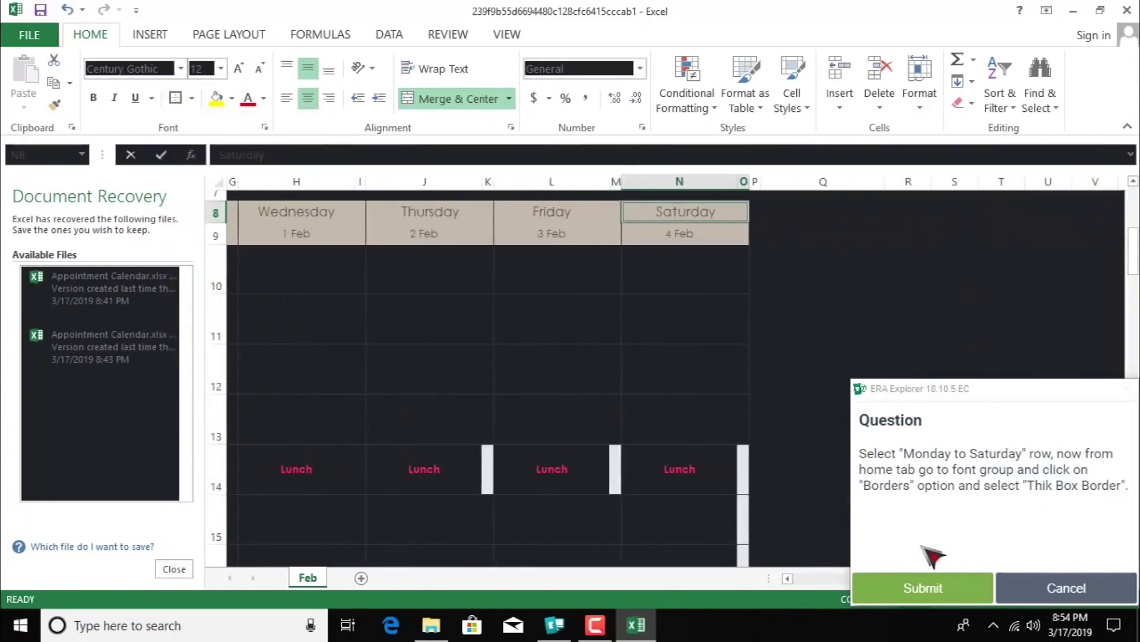
{"action": "left_click", "coordinate": [962, 588]}
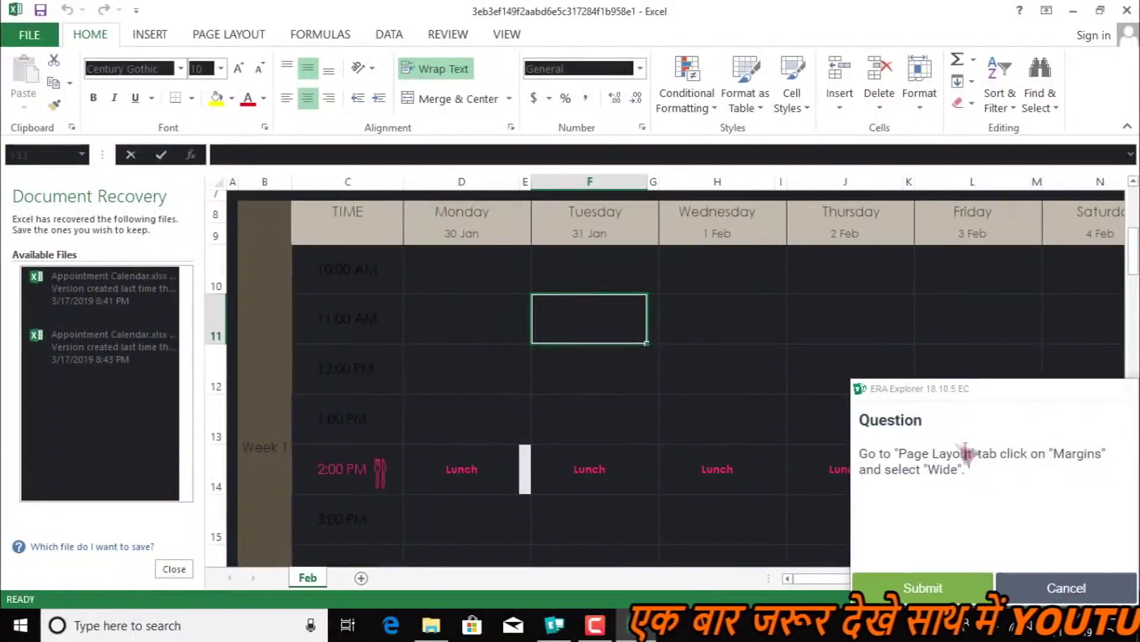
Set the page margins of the worksheet to Wide and submit the answer.
{"action": "left_click", "coordinate": [217, 36]}
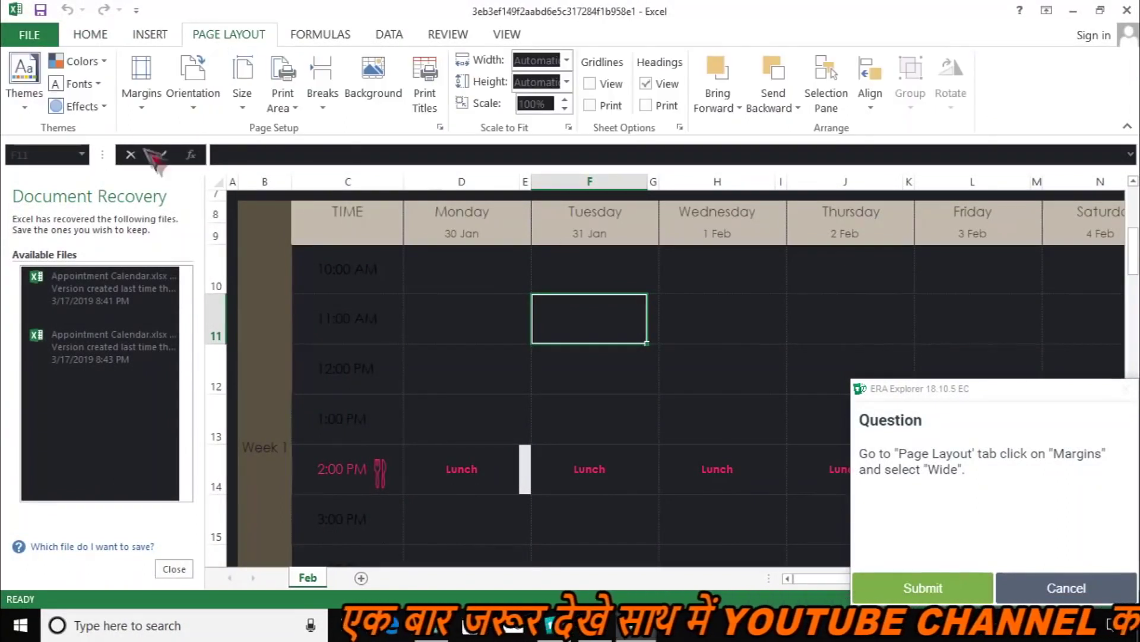
{"action": "left_click", "coordinate": [141, 76]}
{"action": "left_click", "coordinate": [206, 244]}
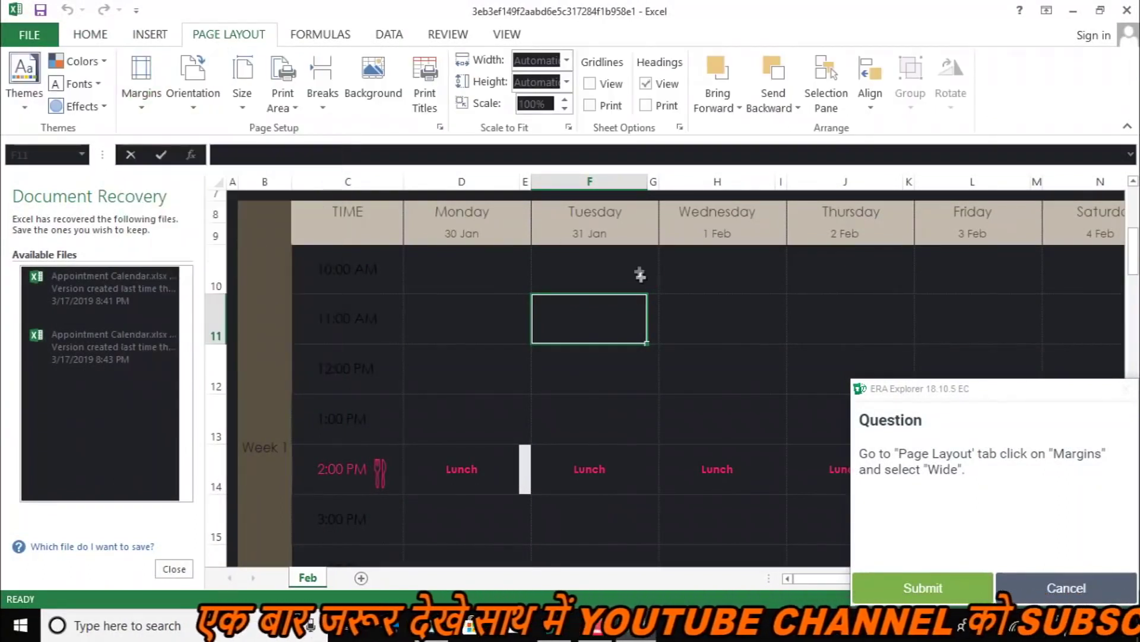
{"action": "left_click", "coordinate": [969, 588]}
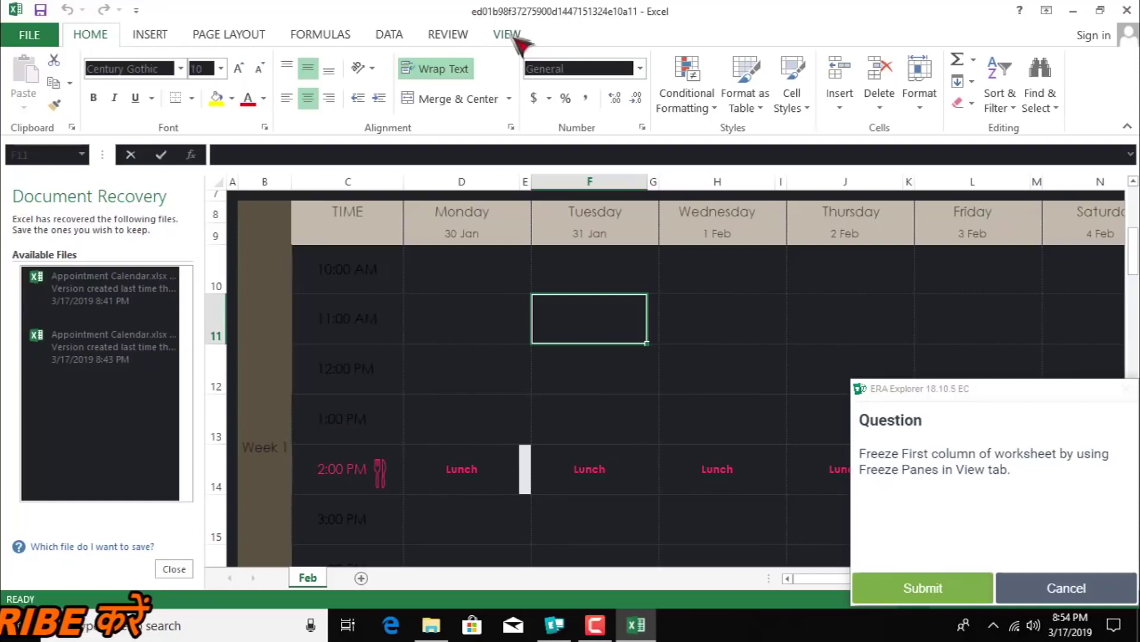
Freeze the worksheet panes at cell F11 with the Freeze Panes option and submit the answer.
{"action": "left_click", "coordinate": [508, 34]}
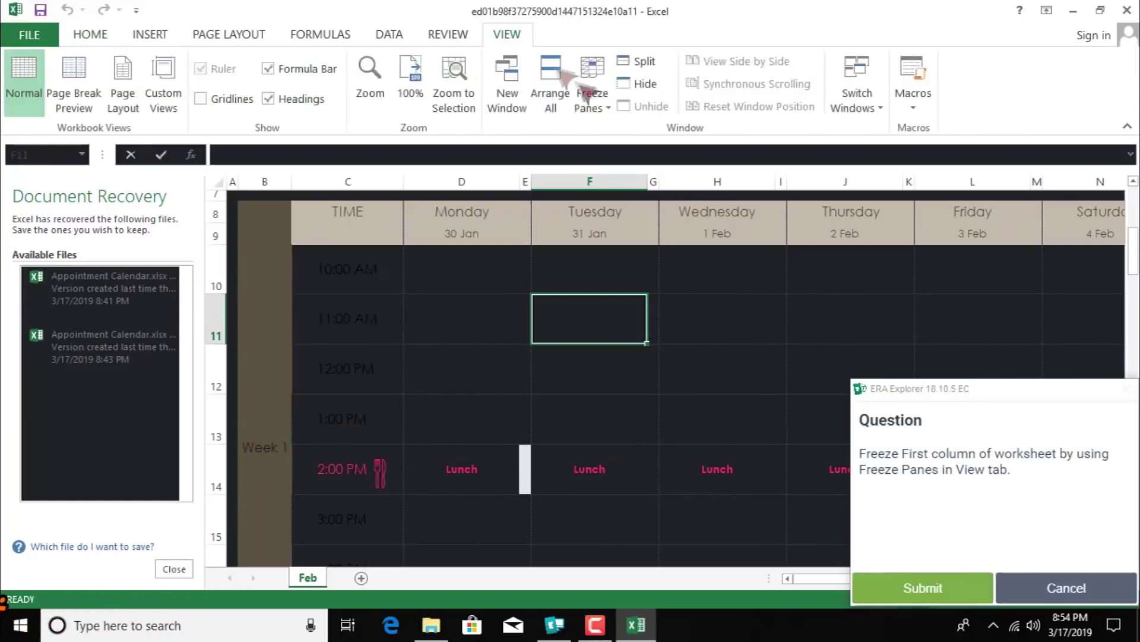
{"action": "left_click", "coordinate": [614, 110]}
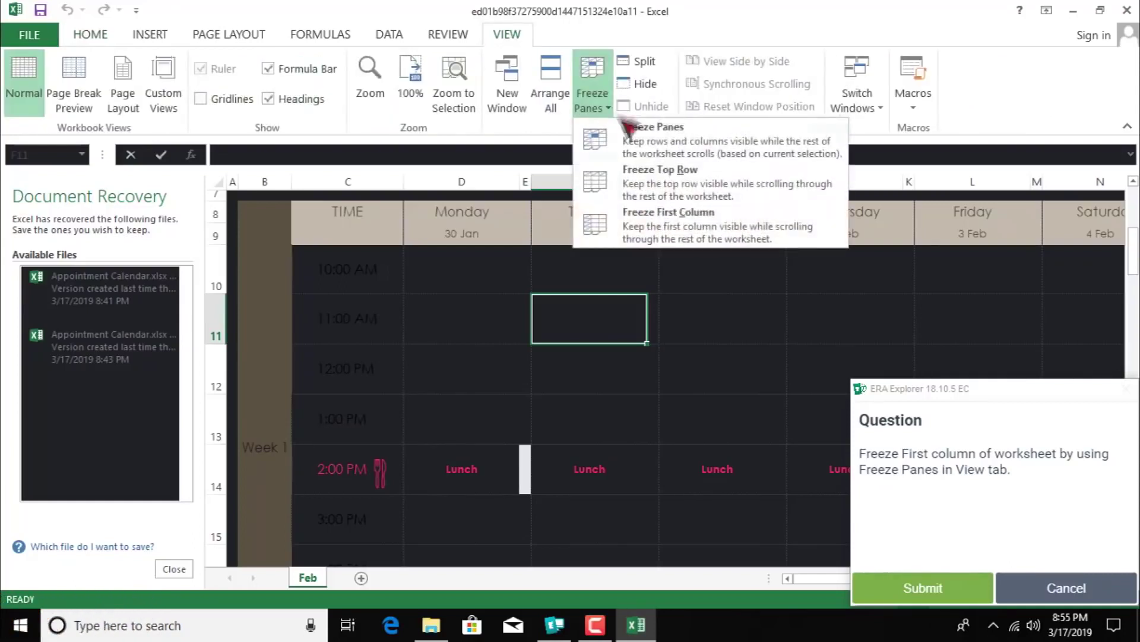
{"action": "left_click", "coordinate": [626, 128]}
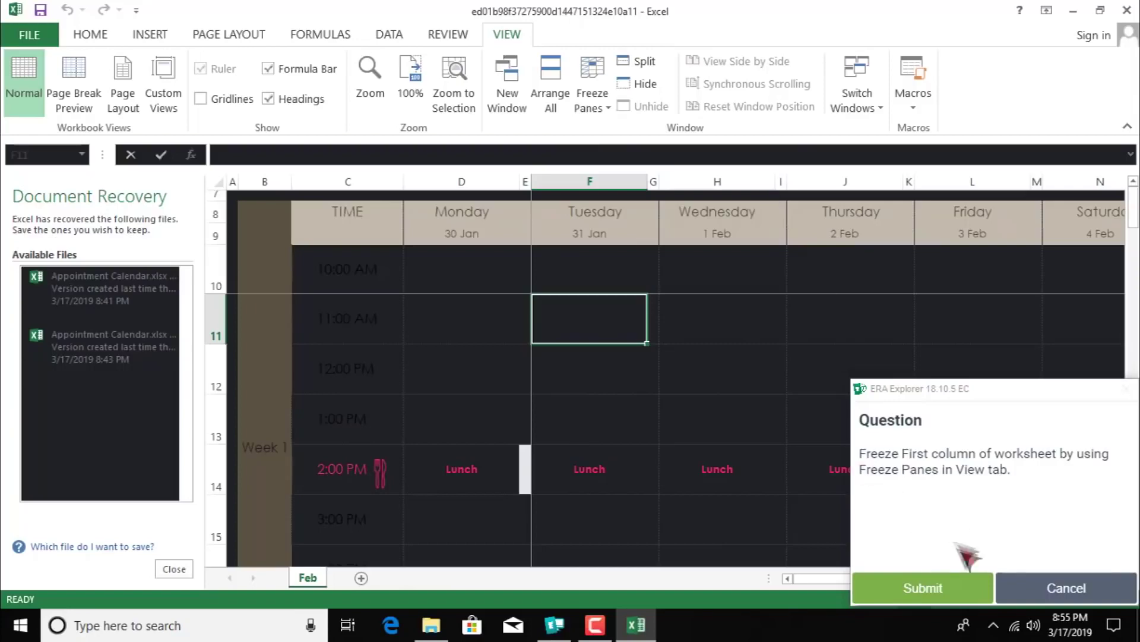
{"action": "left_click", "coordinate": [975, 585]}
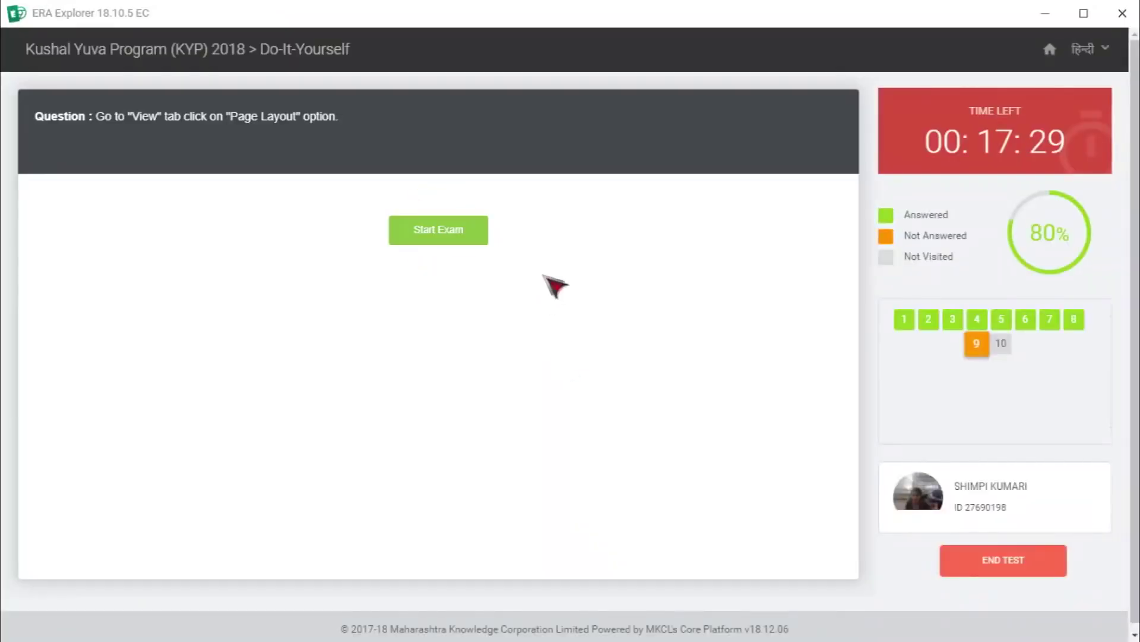
Start question 9, switch the worksheet to Page Layout view and submit the answer.
{"action": "left_click", "coordinate": [442, 233]}
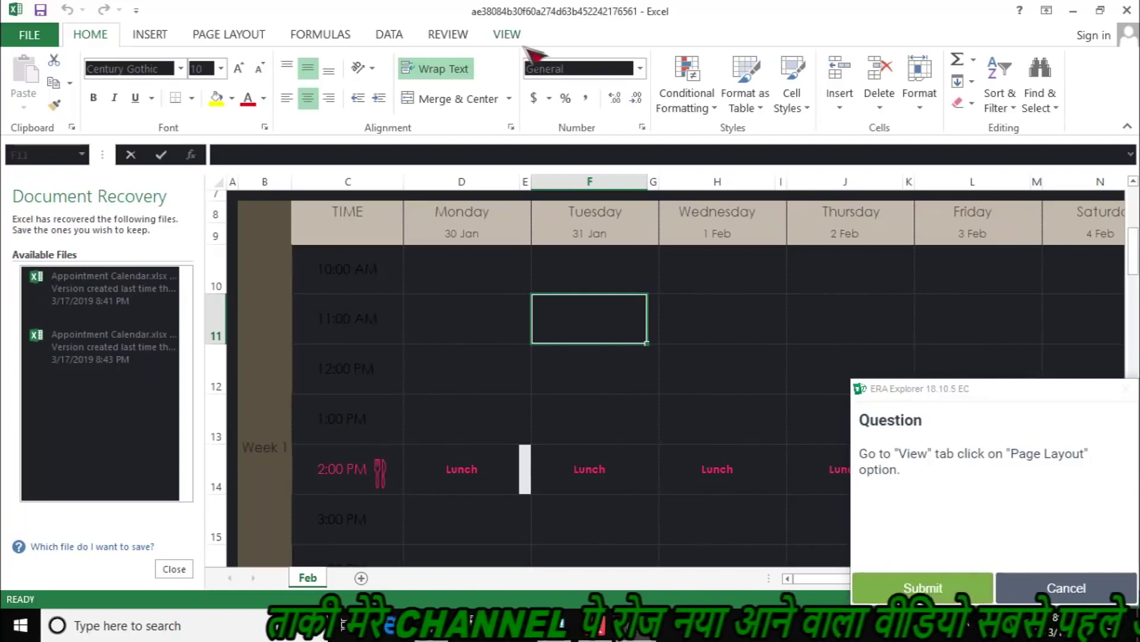
{"action": "left_click", "coordinate": [523, 44]}
{"action": "left_click", "coordinate": [123, 89]}
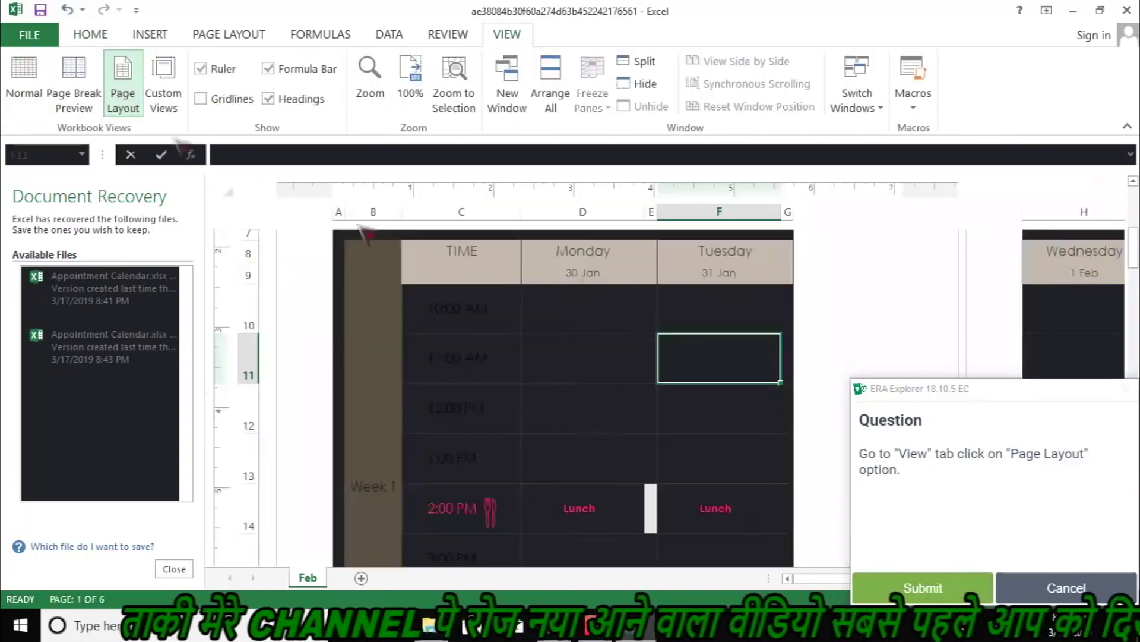
{"action": "left_click", "coordinate": [927, 591]}
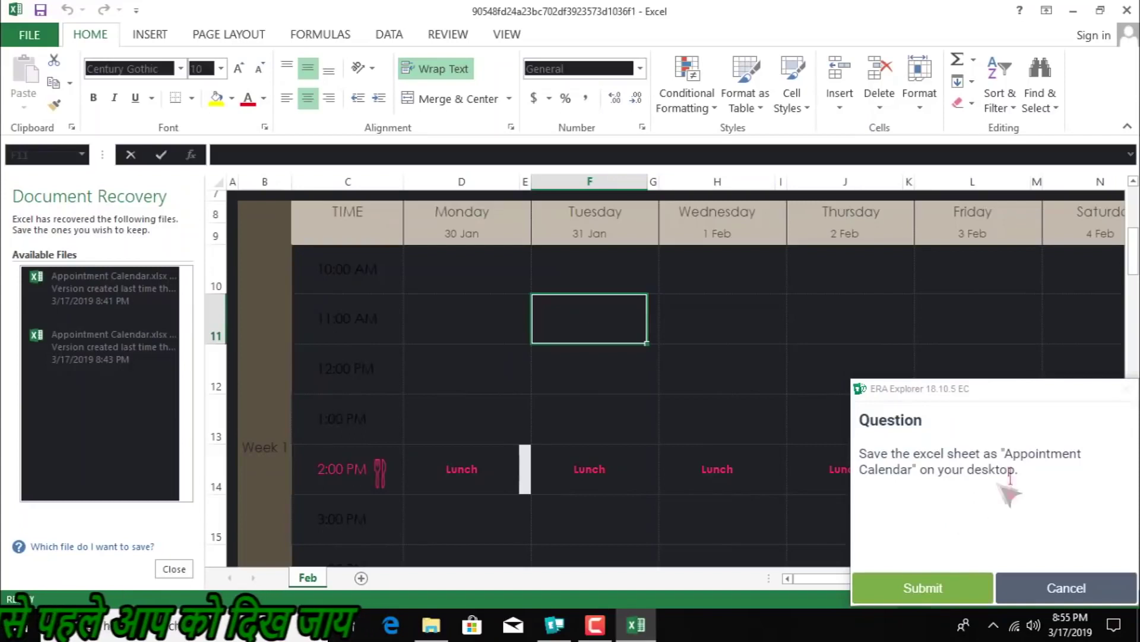
Save the workbook to the Desktop as "Appointment Calendar", replacing the existing file, and submit the answer.
{"action": "left_click_drag", "start_coordinate": [1027, 453], "coordinate": [913, 469]}
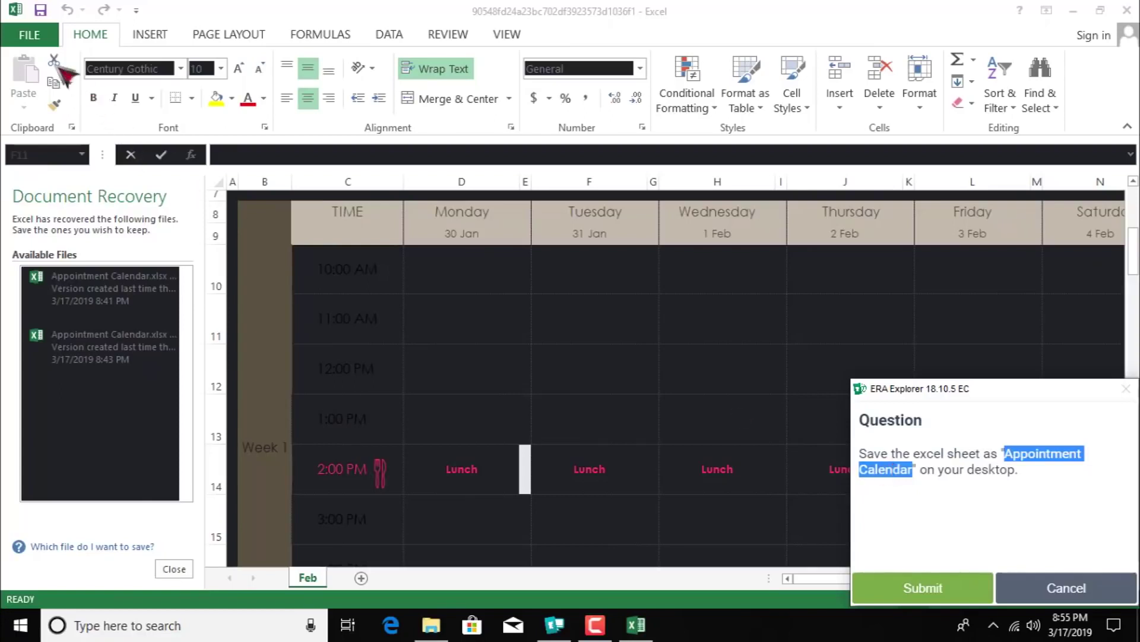
{"action": "left_click", "coordinate": [37, 37]}
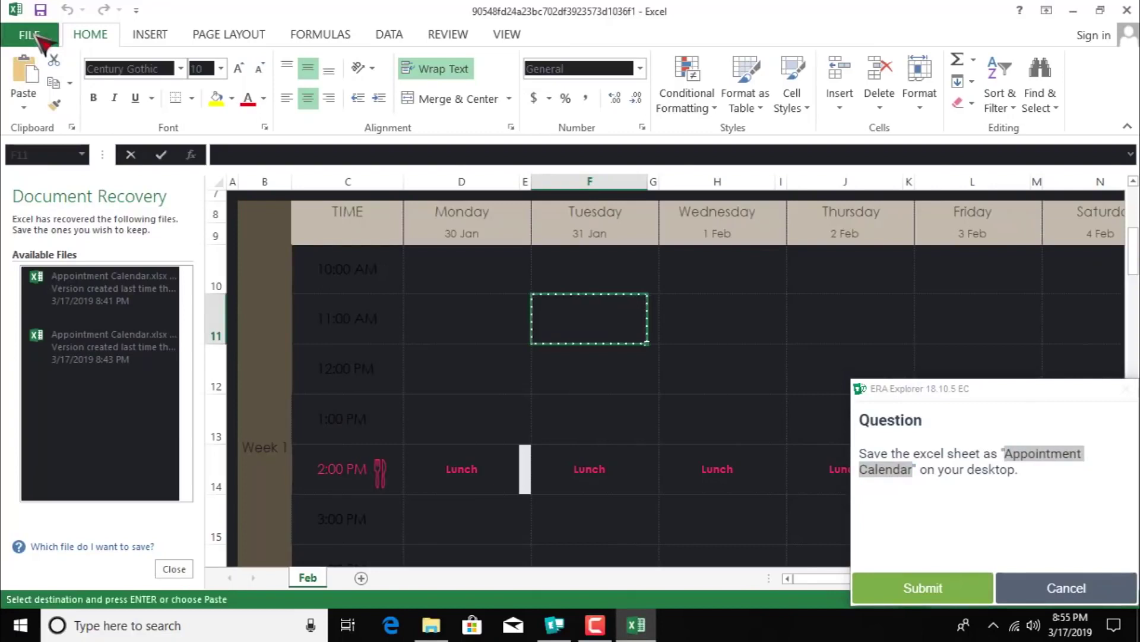
{"action": "left_click", "coordinate": [41, 218]}
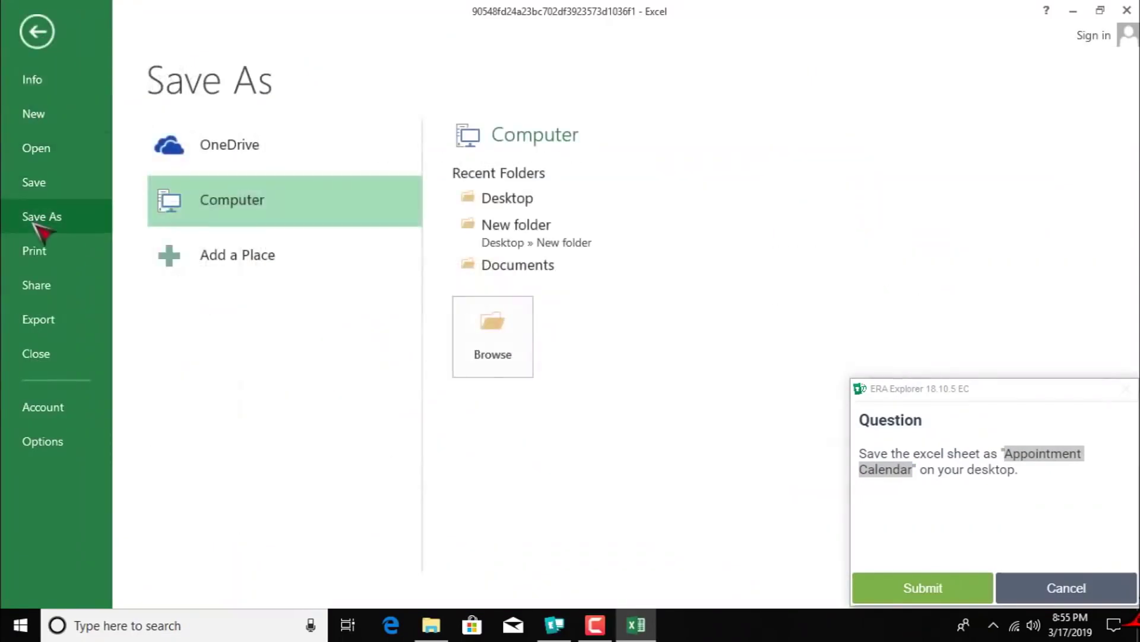
{"action": "left_click", "coordinate": [508, 361]}
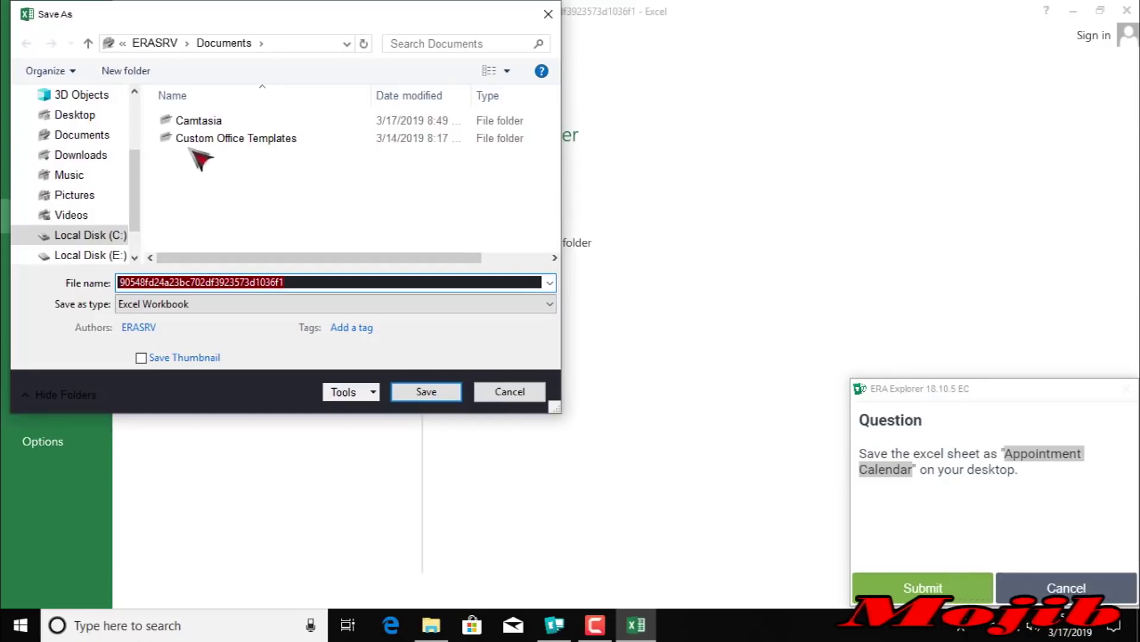
{"action": "left_click", "coordinate": [93, 119]}
{"action": "double_click", "coordinate": [240, 282]}
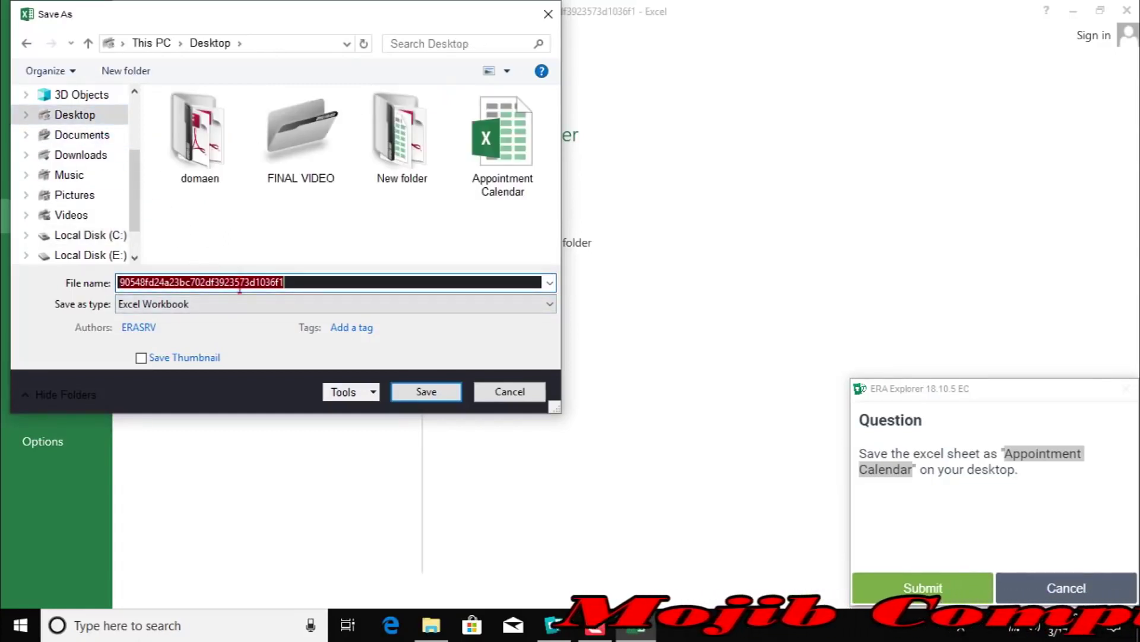
{"action": "key", "text": "BackSpace"}
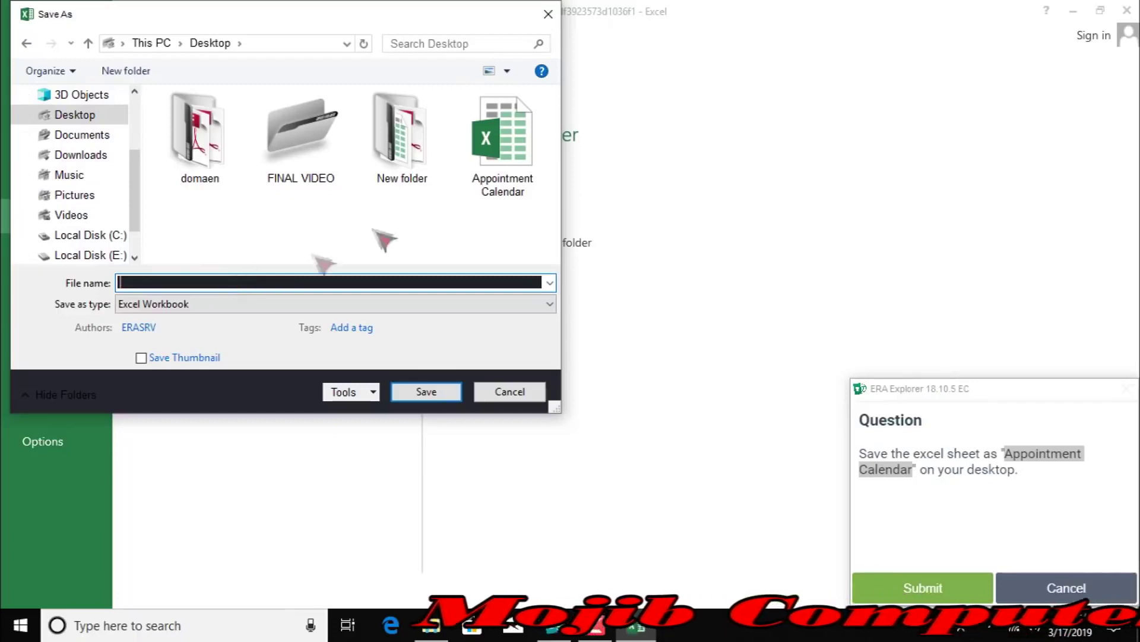
{"action": "left_click", "coordinate": [502, 146]}
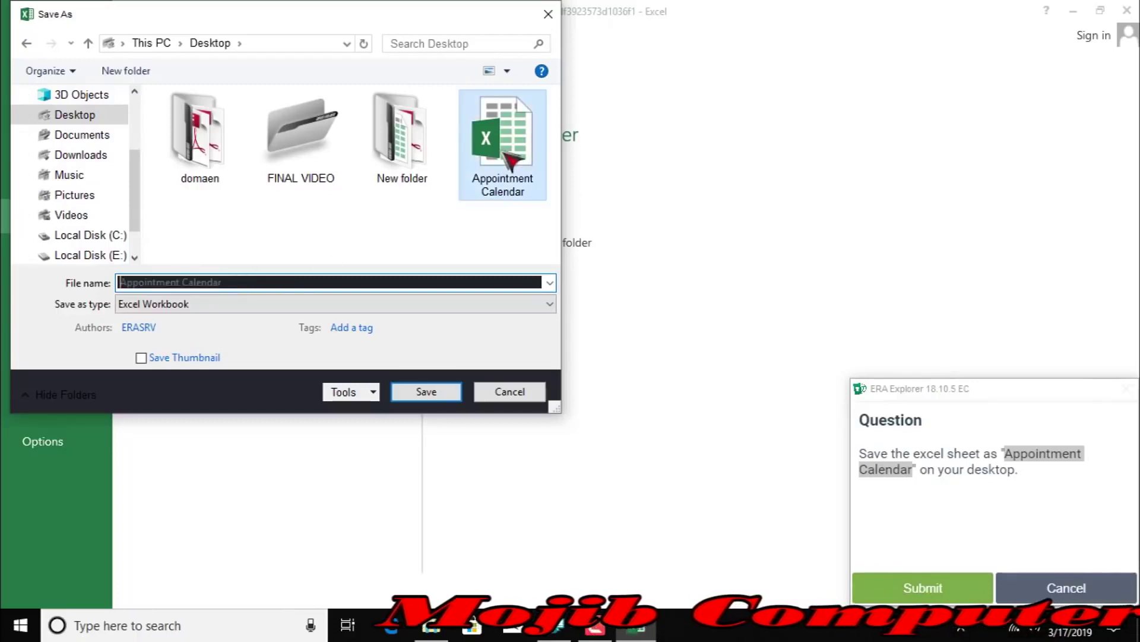
{"action": "left_click", "coordinate": [430, 397]}
{"action": "left_click", "coordinate": [621, 316]}
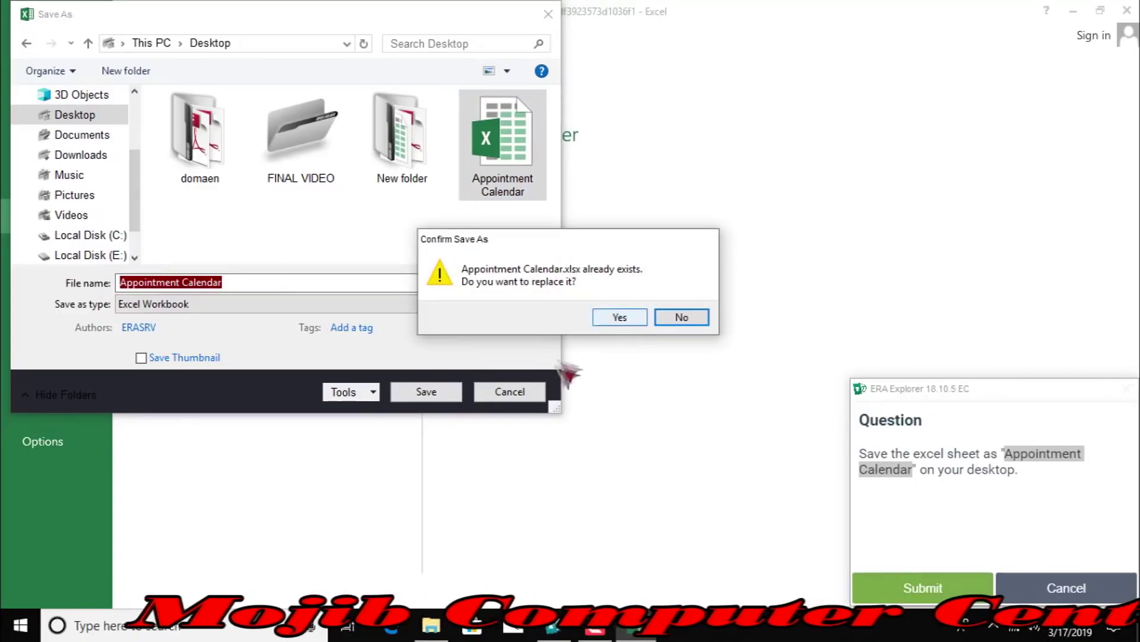
{"action": "left_click", "coordinate": [951, 600]}
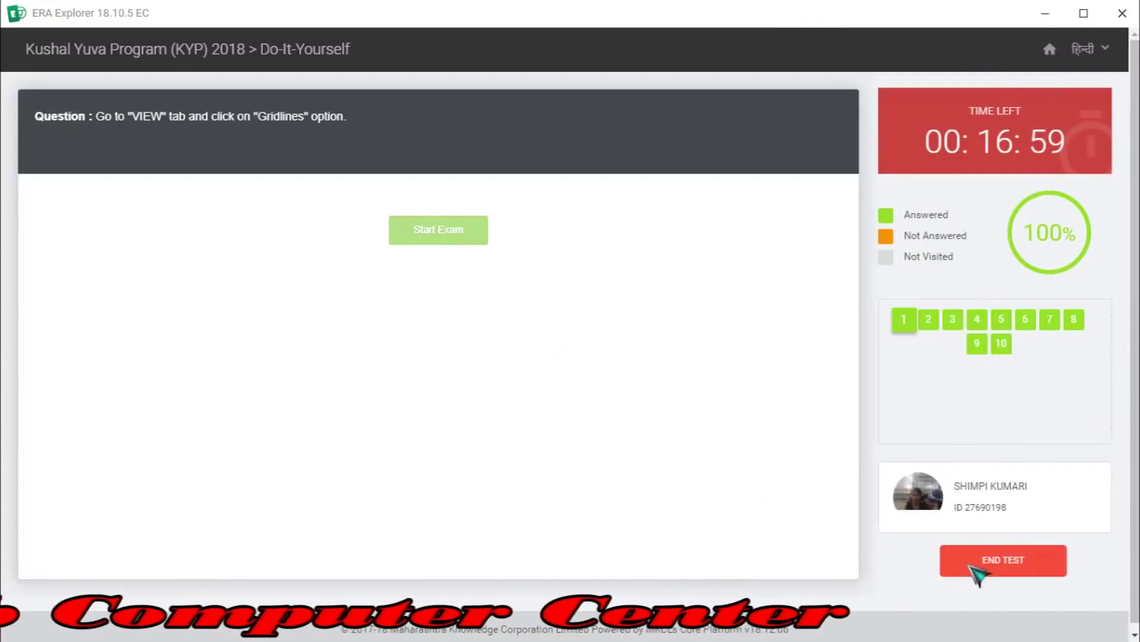
End the test and confirm it by entering "End Exam" as the confirmation text.
{"action": "left_click", "coordinate": [972, 568]}
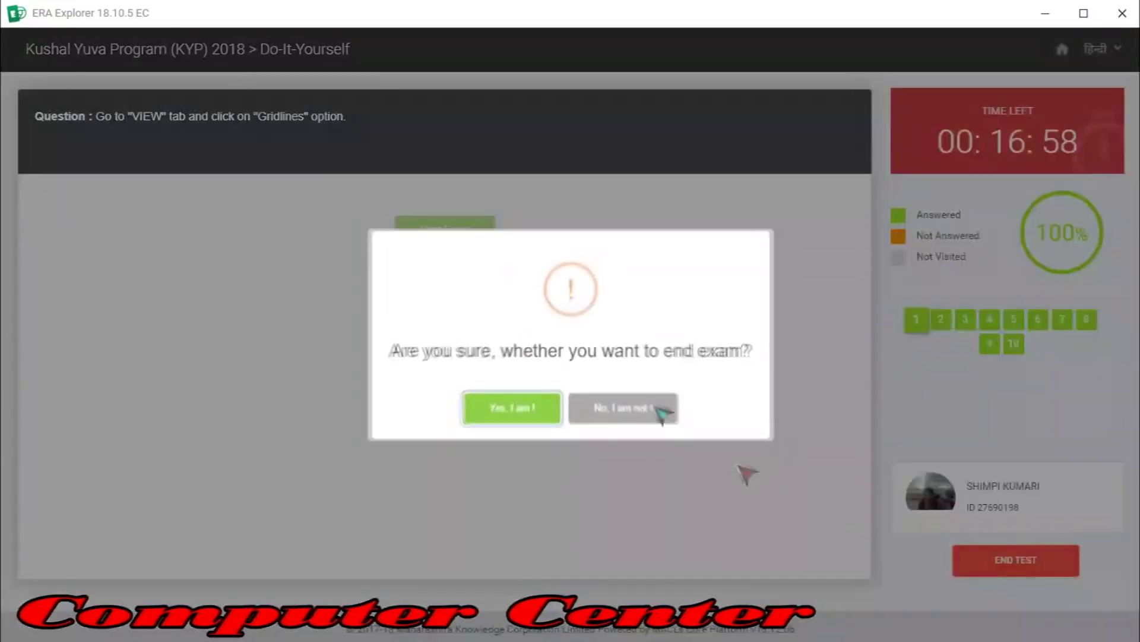
{"action": "left_click", "coordinate": [531, 410]}
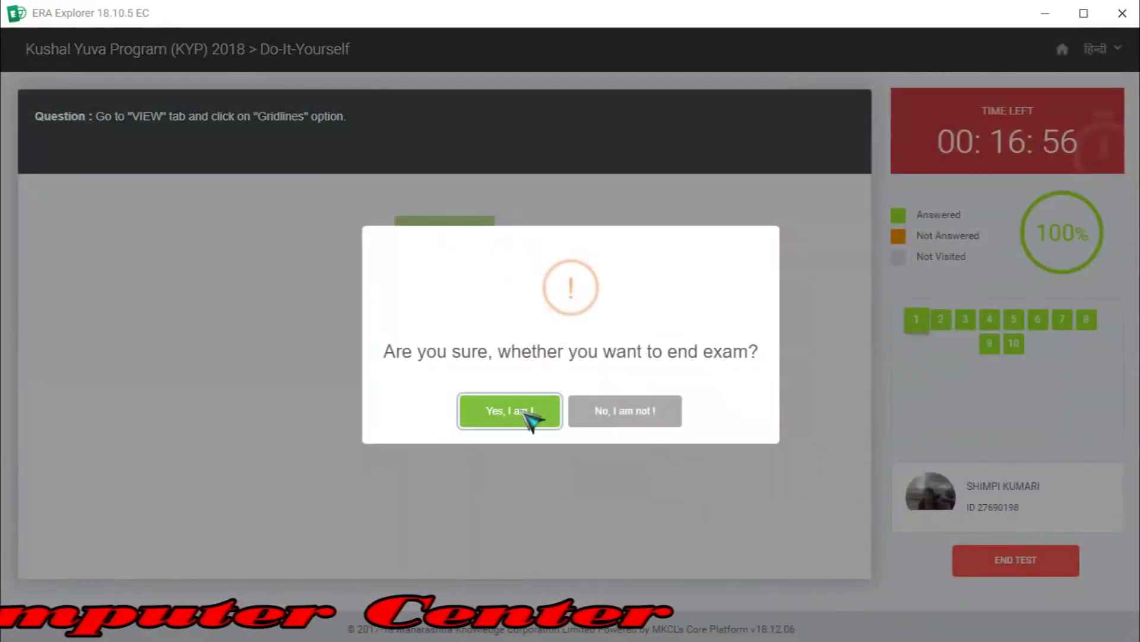
{"action": "left_click_drag", "start_coordinate": [535, 313], "coordinate": [565, 374]}
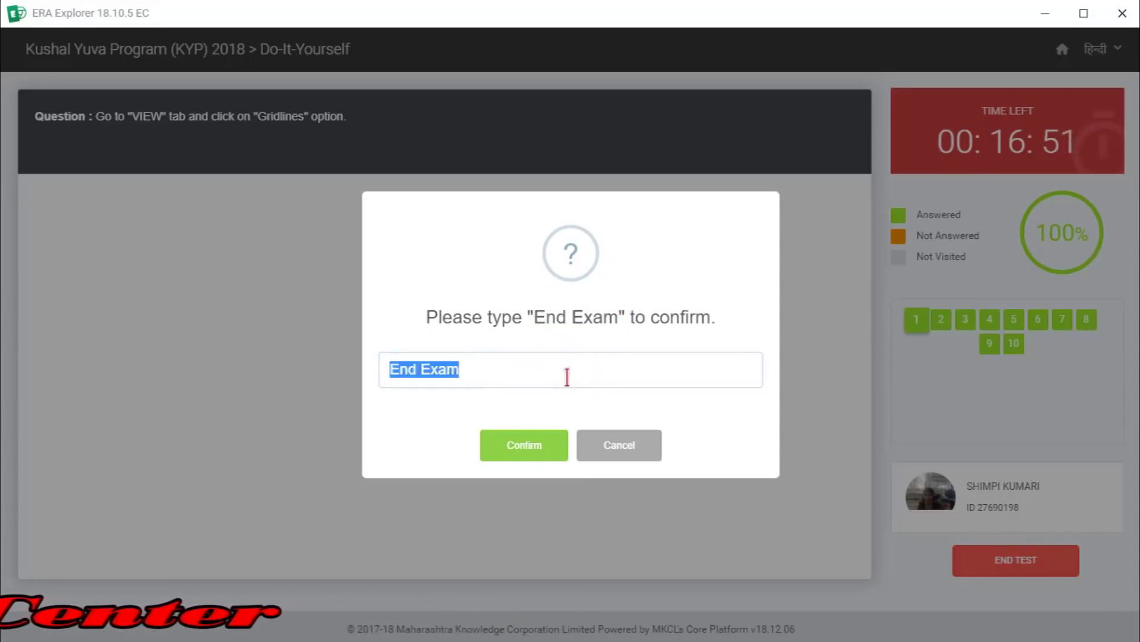
{"action": "left_click", "coordinate": [525, 450]}
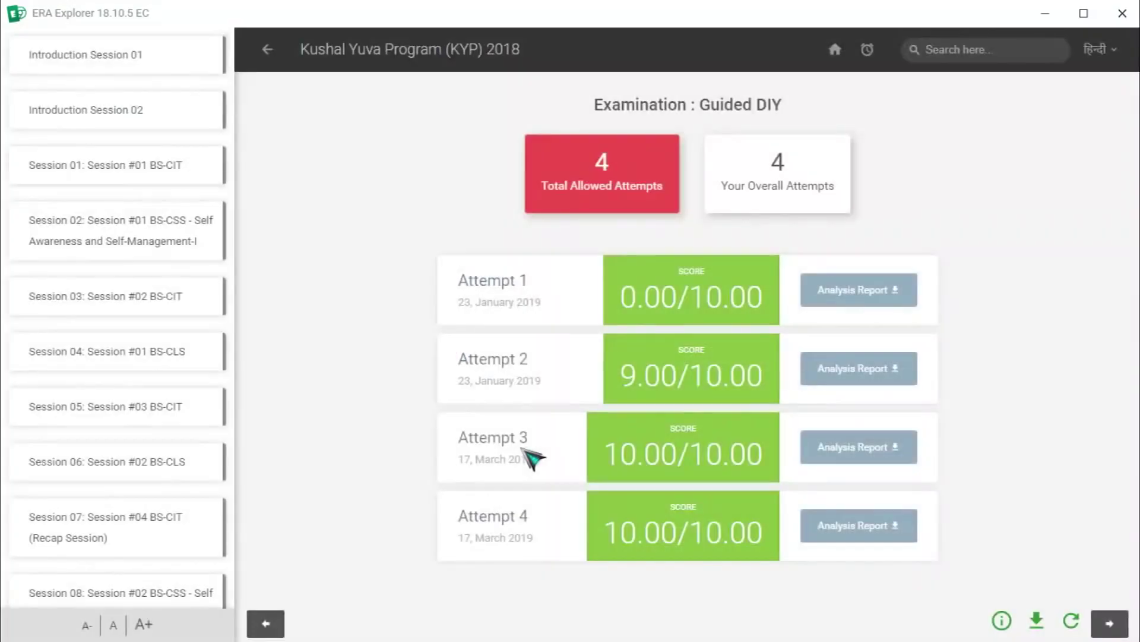